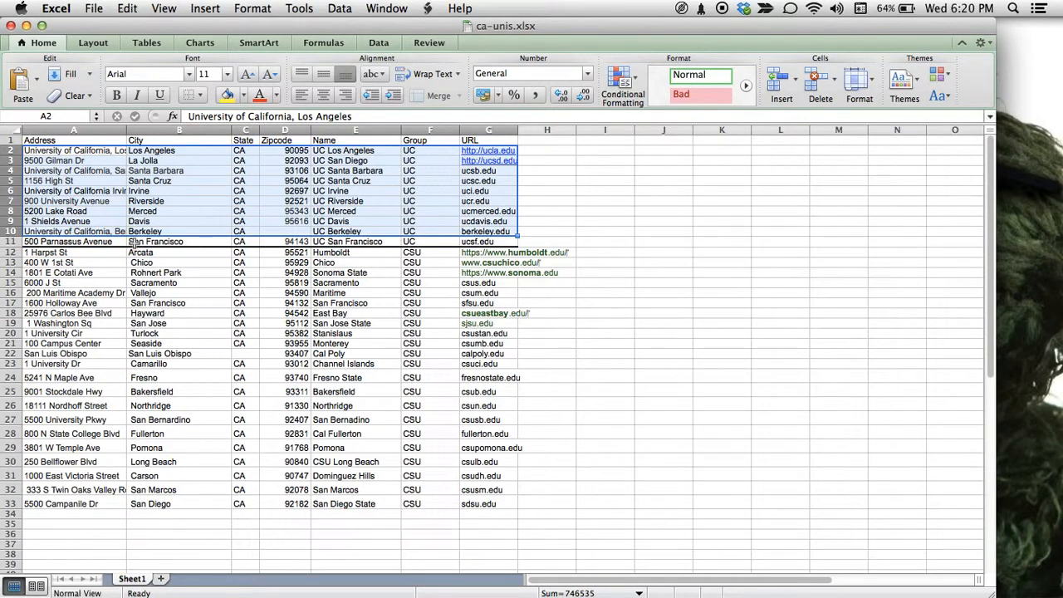
Step: Copy the full university table with its header row, cells A1 to G33
drag(58, 252, 467, 507)
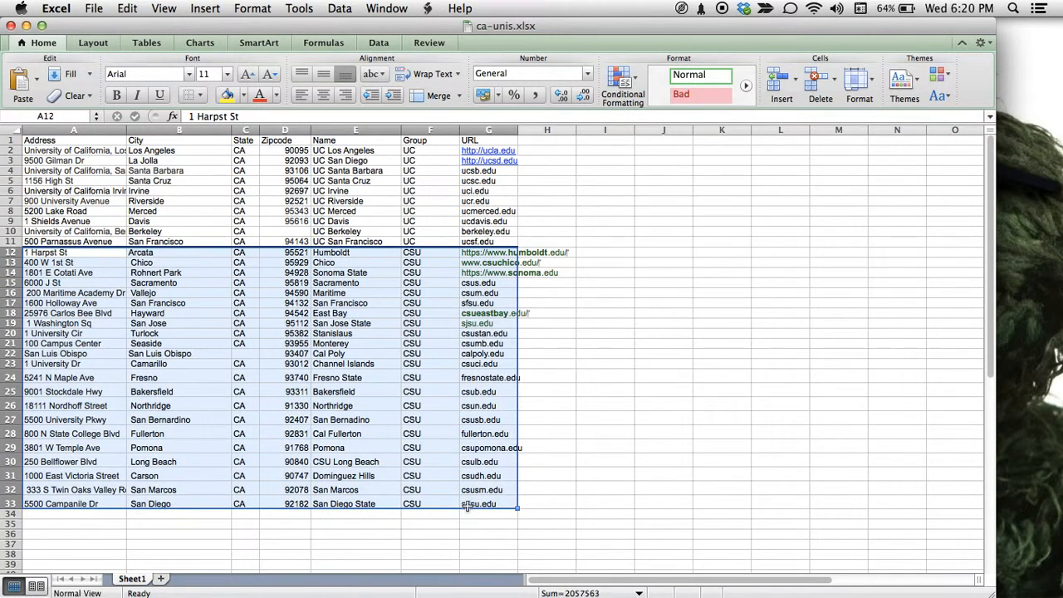
click(552, 447)
drag(46, 141, 480, 504)
key(super+c)
Step: Switch to Google Chrome and open the batchgeo.com website
key(super+Tab)
key(super+Tab)
key(super+Tab)
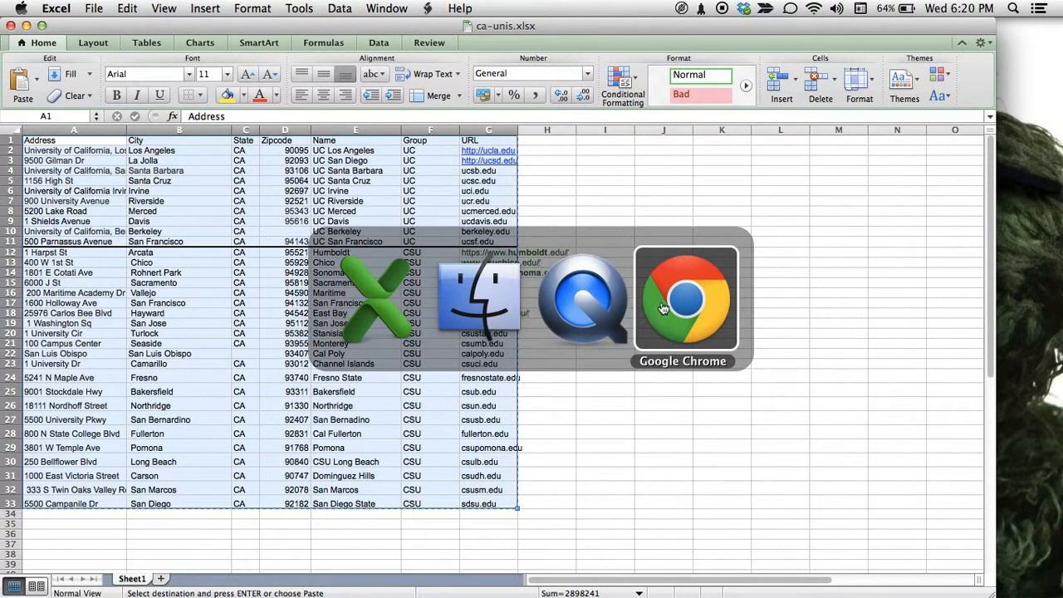
key(alt+space)
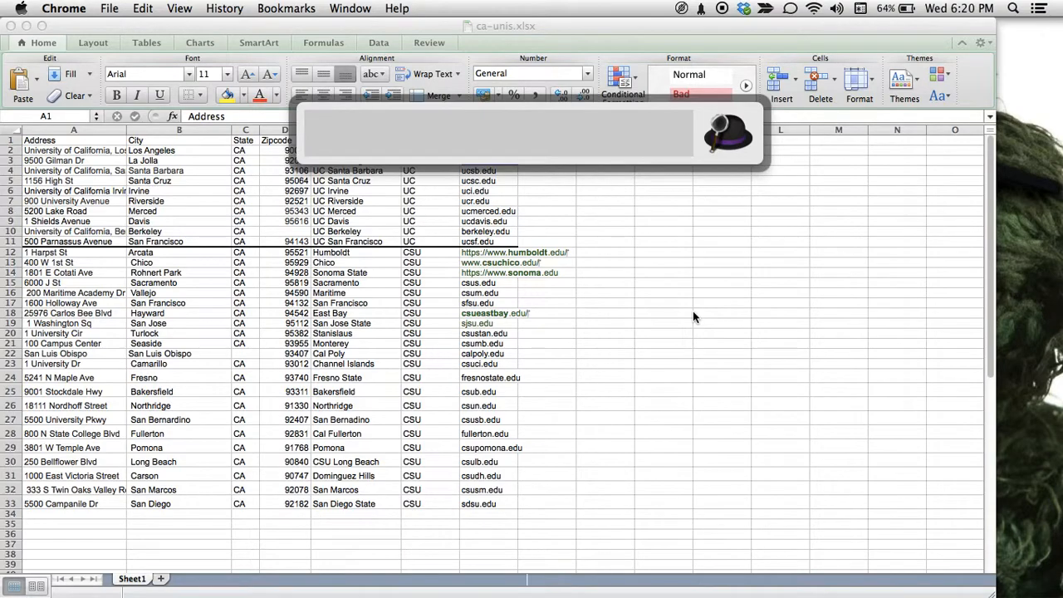
text(g)
key(BackSpace)
text(batch)
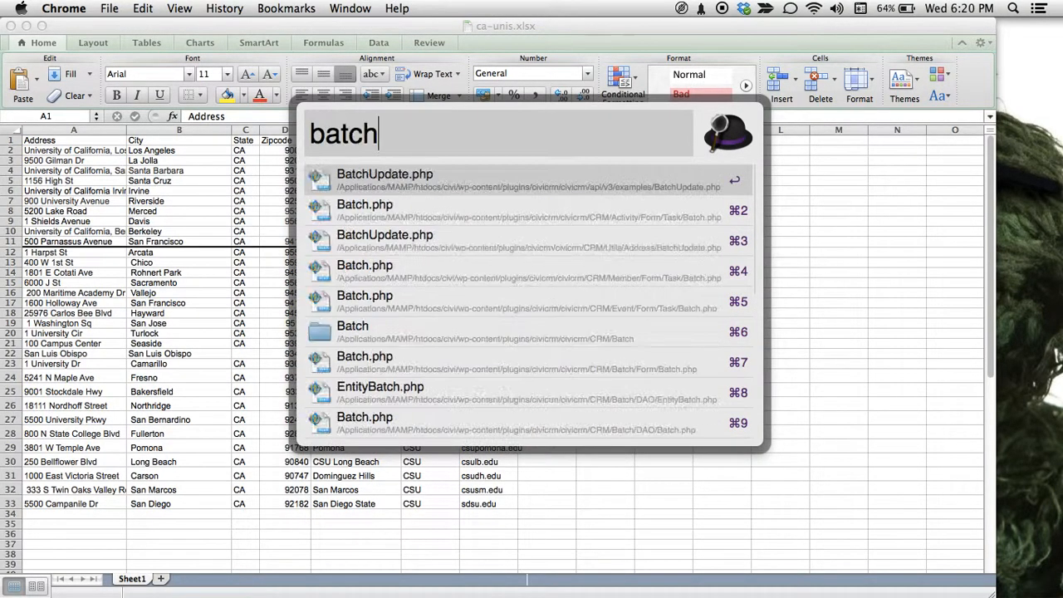
text(geo.co)
key(Return)
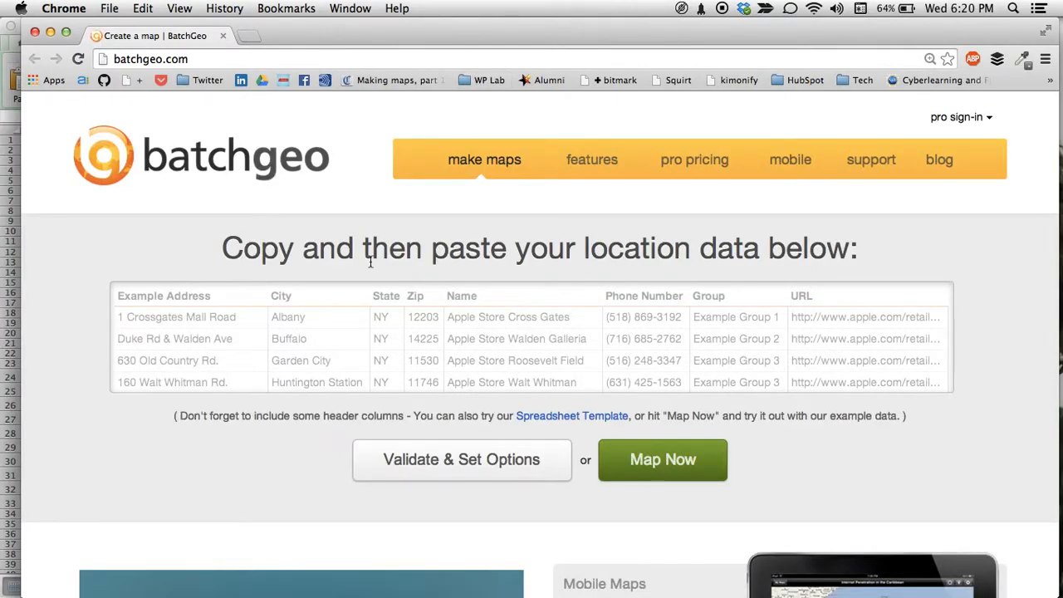
Step: Paste the copied spreadsheet data into BatchGeo's location data box and start mapping it
click(341, 304)
key(super+v)
click(630, 469)
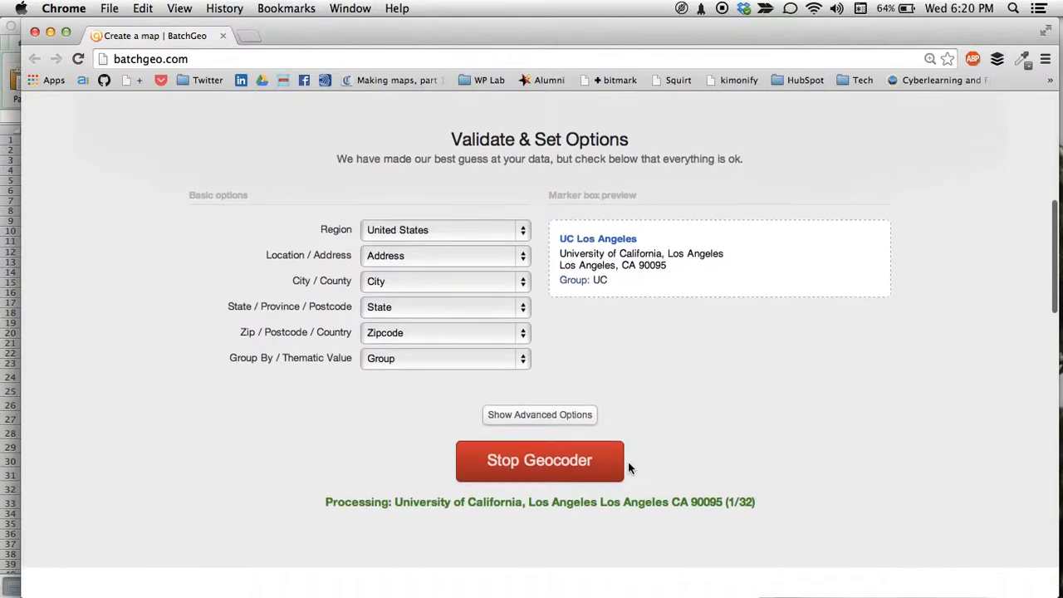
Step: Review the pasted location data, the column assignments under Validate & Set Options, and the geocoding progress
scroll(628, 463, down, 5)
scroll(628, 463, up, 2)
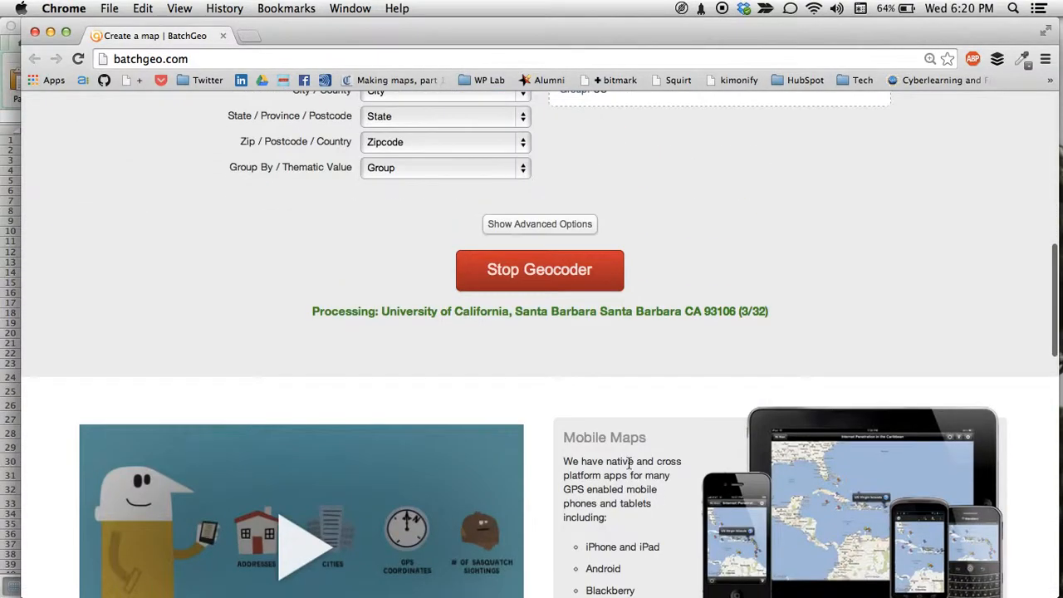
scroll(629, 461, up, 10)
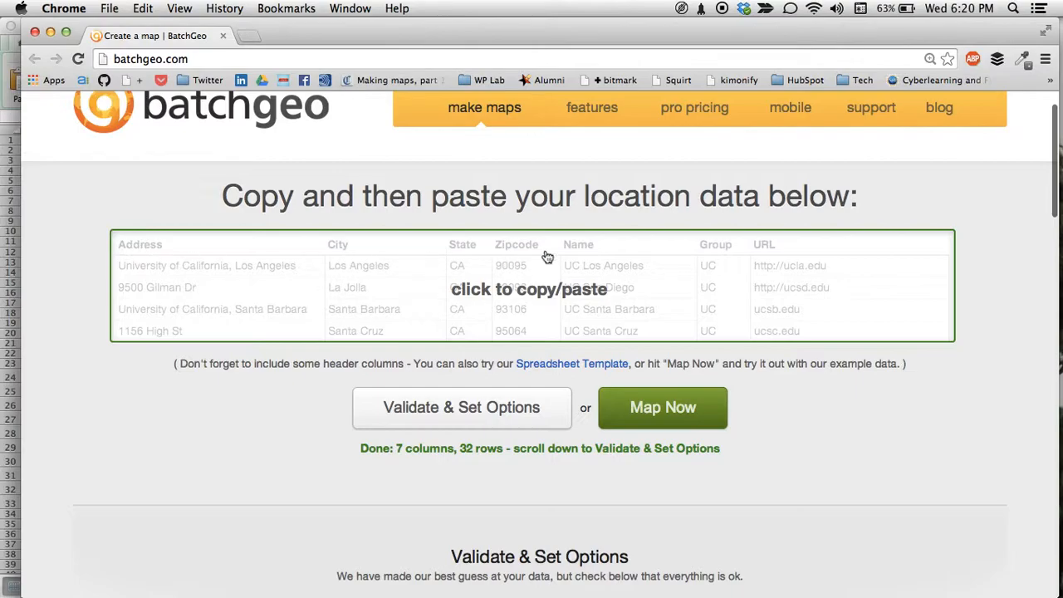
scroll(602, 436, down, 3)
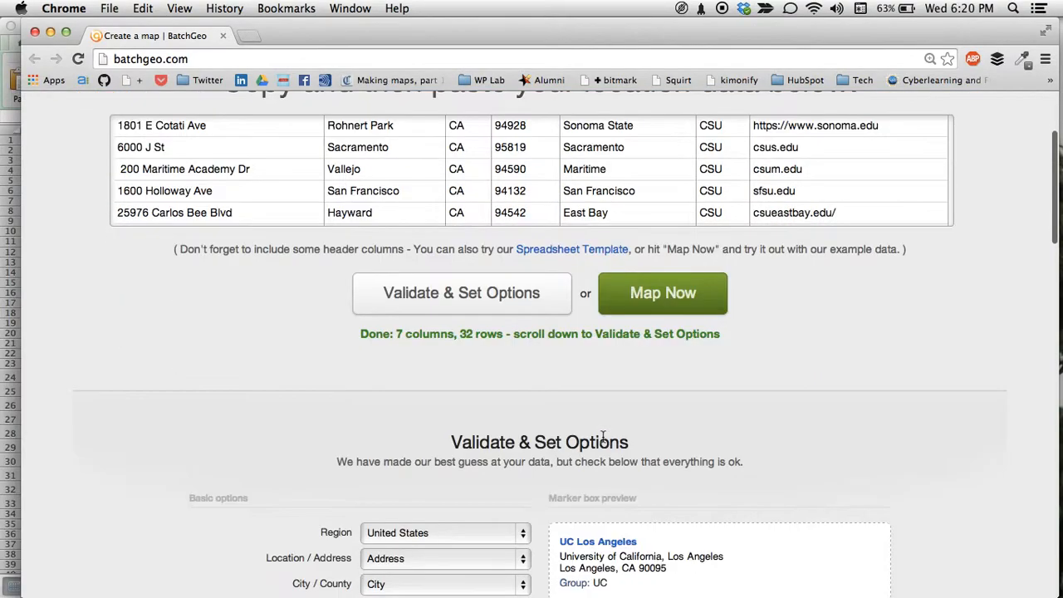
scroll(602, 435, down, 1)
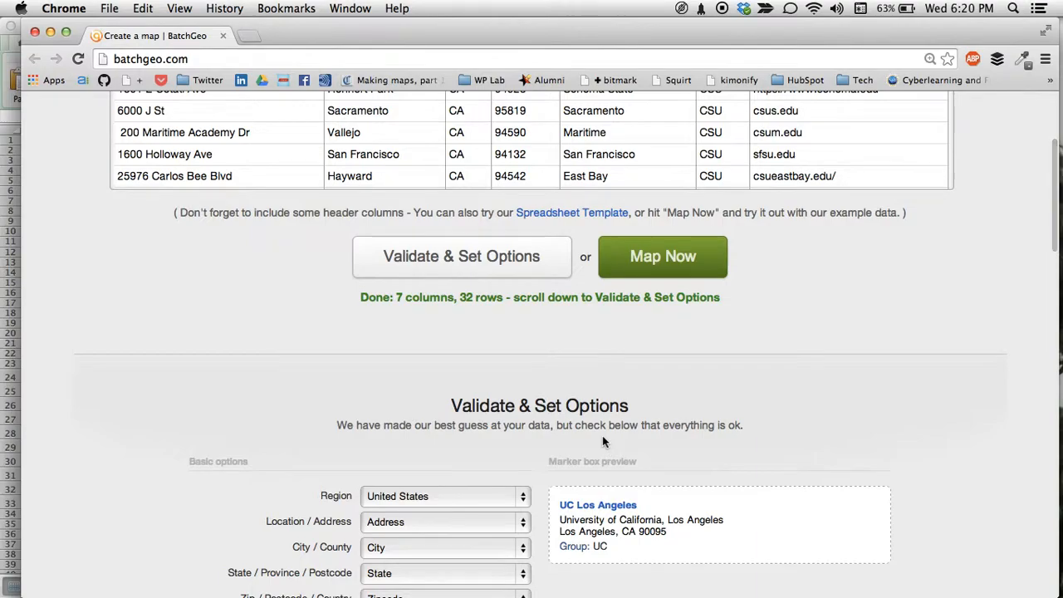
scroll(603, 441, up, 4)
scroll(603, 441, down, 3)
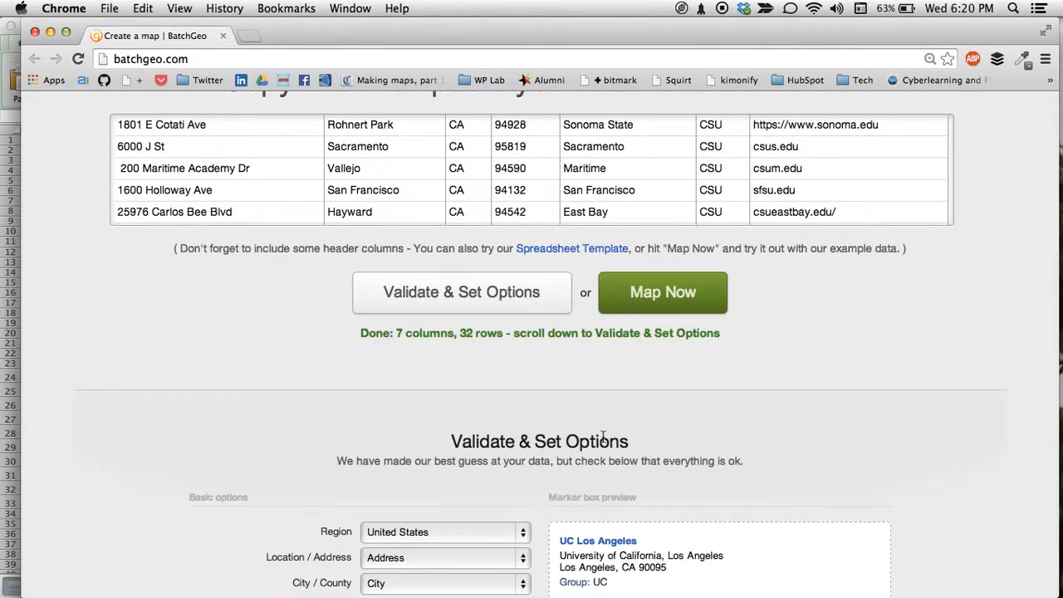
scroll(602, 435, down, 1)
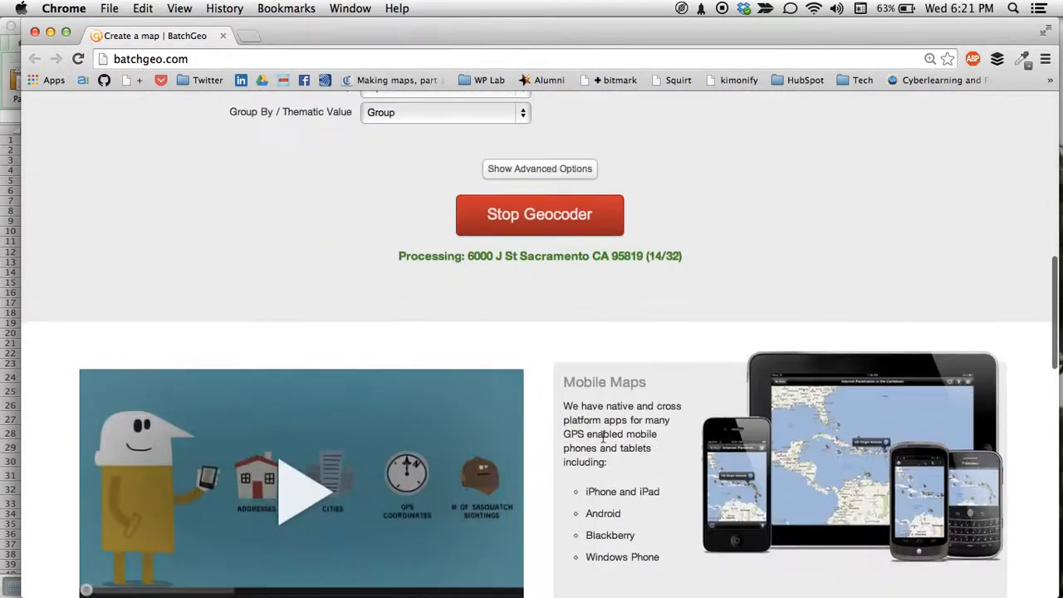
scroll(602, 435, up, 1)
scroll(602, 436, up, 7)
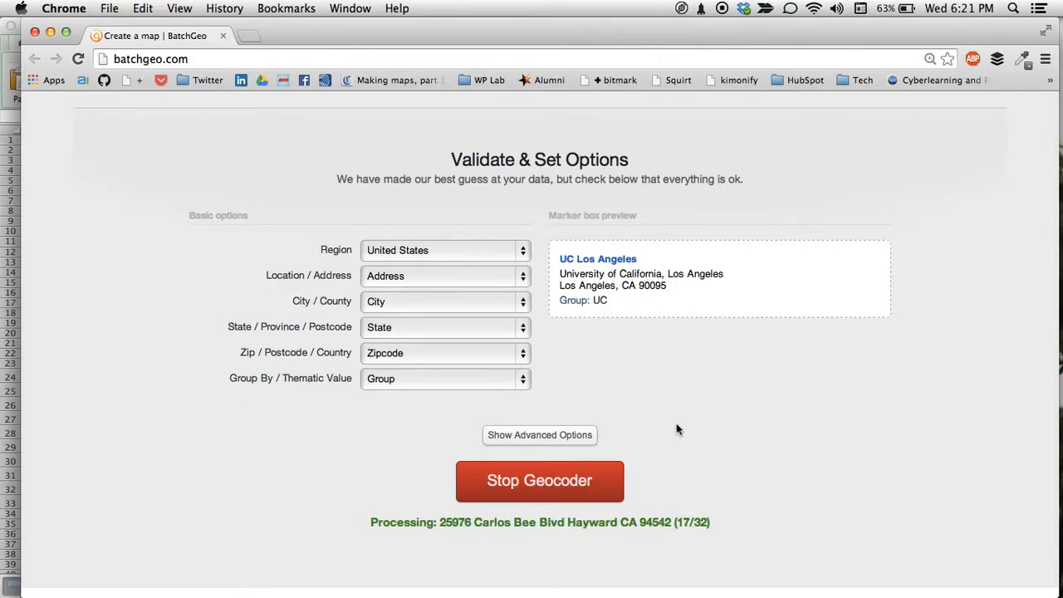
scroll(676, 429, down, 10)
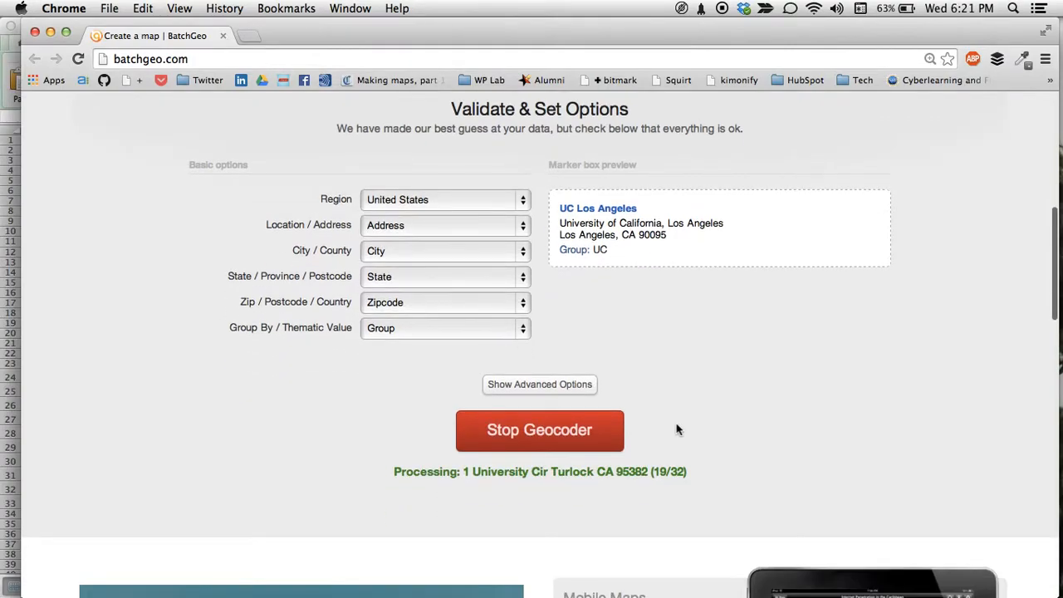
scroll(677, 420, up, 5)
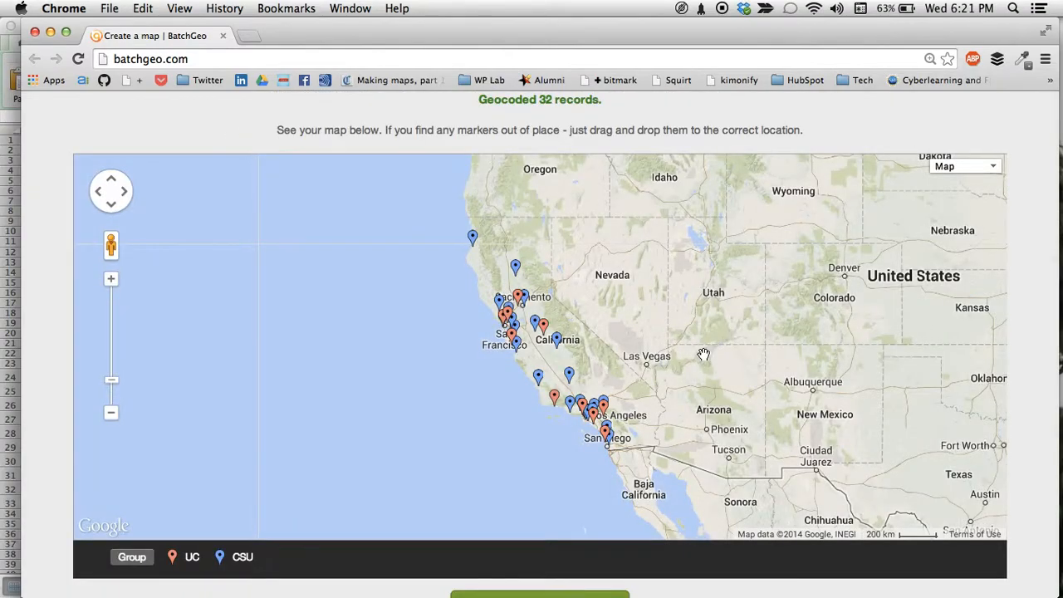
Step: Save the geocoded map as Unlisted with the title and description left blank, and dismiss the page's message
scroll(407, 463, down, 2)
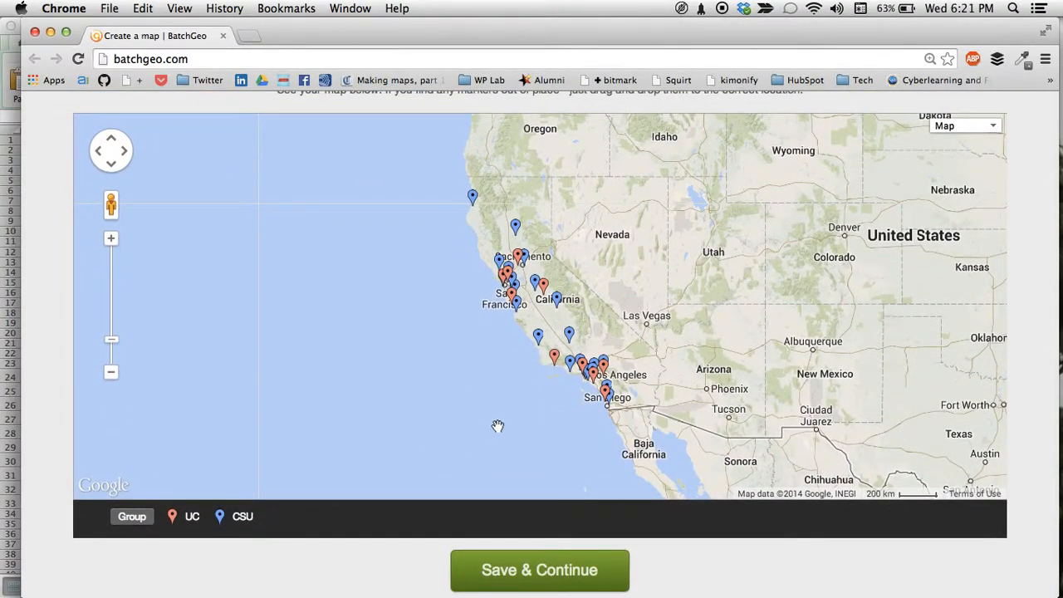
scroll(551, 353, up, 2)
scroll(550, 353, down, 2)
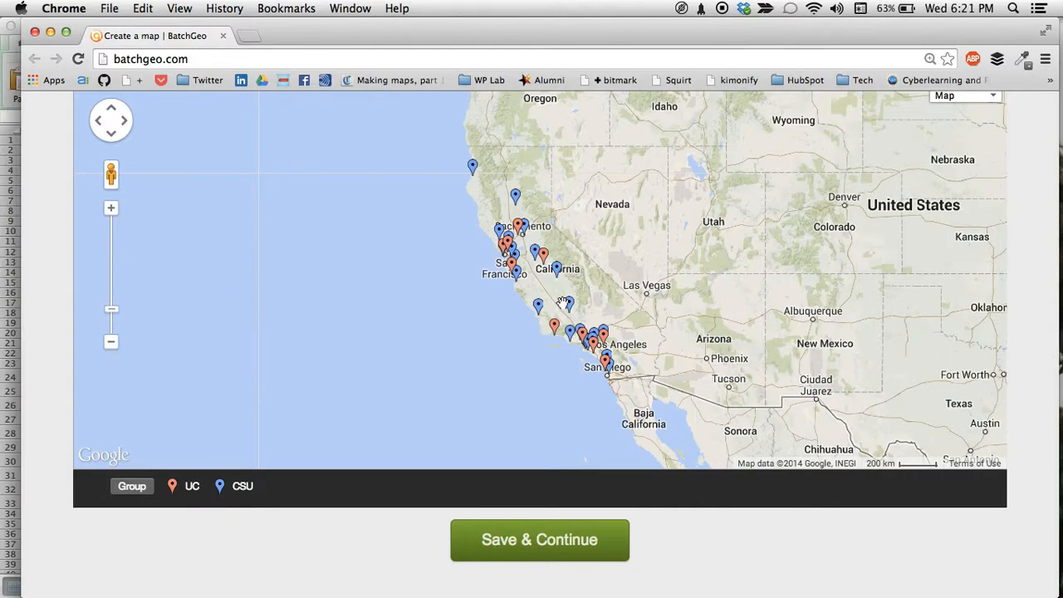
click(498, 544)
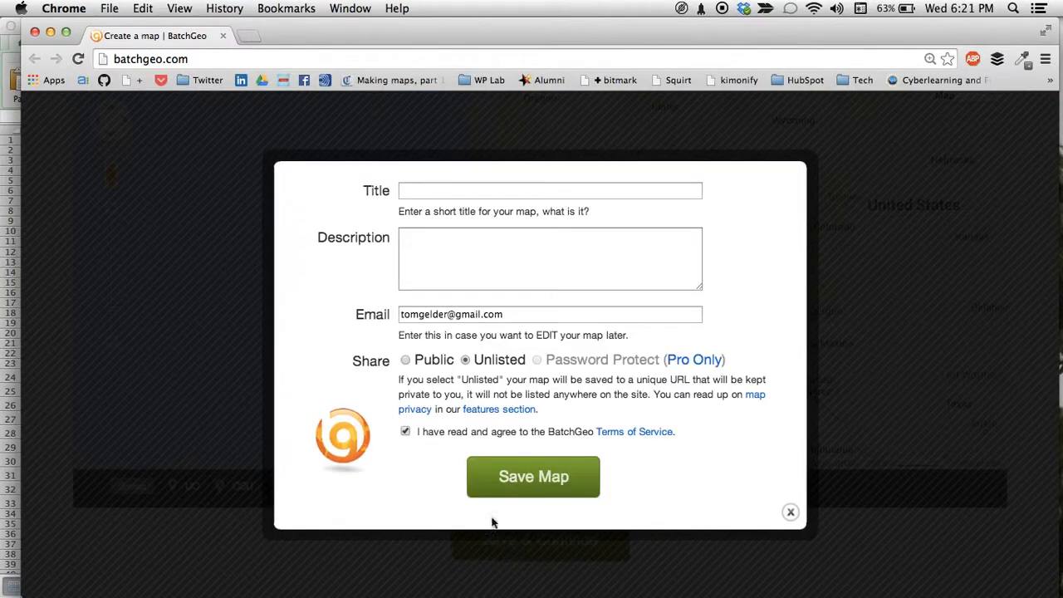
click(523, 484)
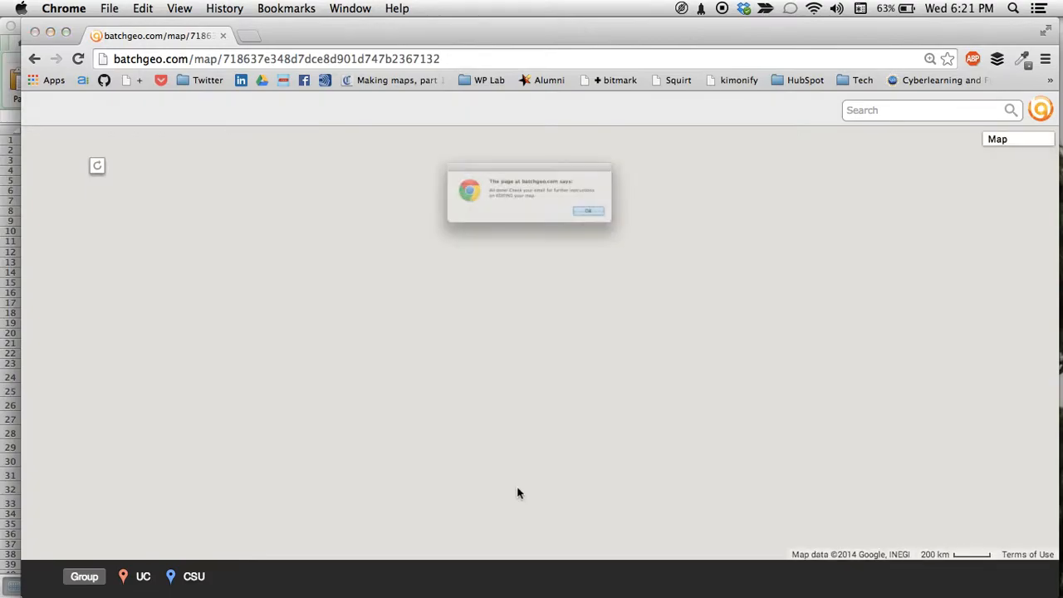
click(644, 228)
Step: Download the saved map's data as a Google Earth (KML) file
scroll(503, 534, down, 2)
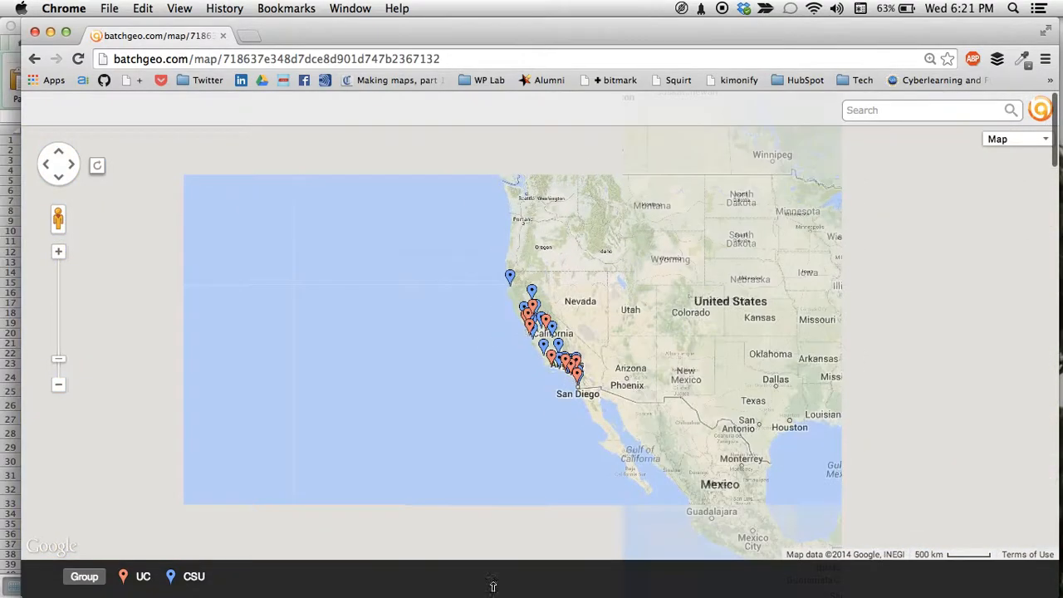
scroll(490, 573, down, 15)
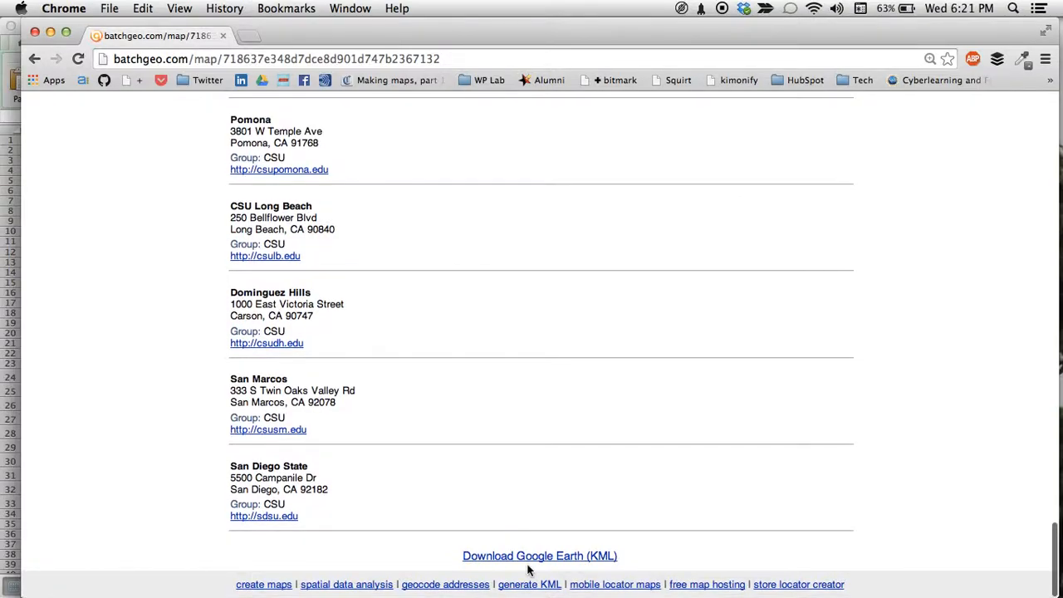
click(562, 561)
scroll(565, 566, down, 1)
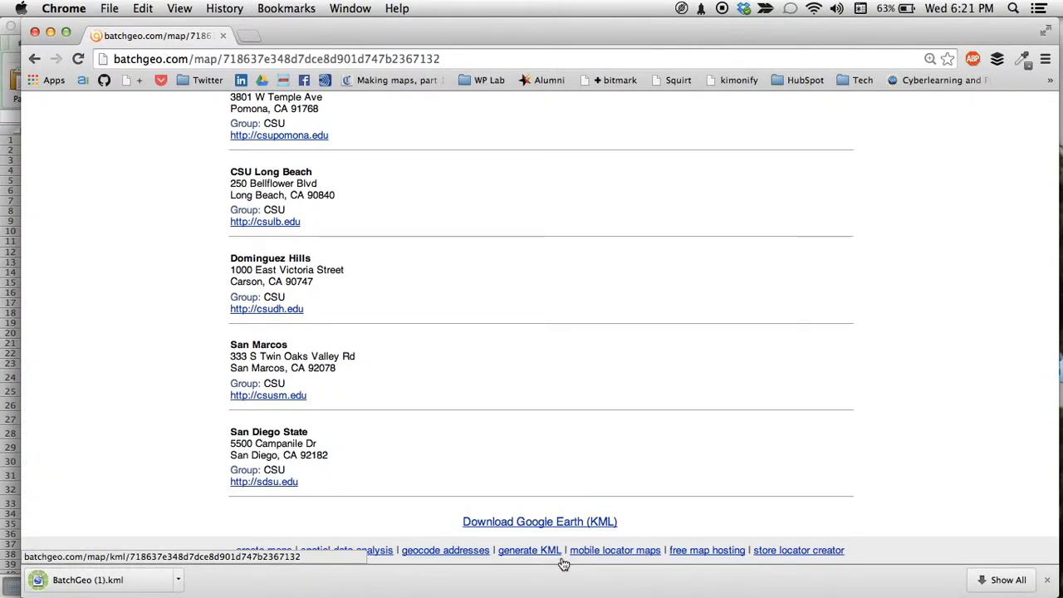
Step: Open the Chico marker's details on the saved map, follow its website link, and close the resulting page
scroll(557, 334, up, 20)
scroll(555, 333, down, 2)
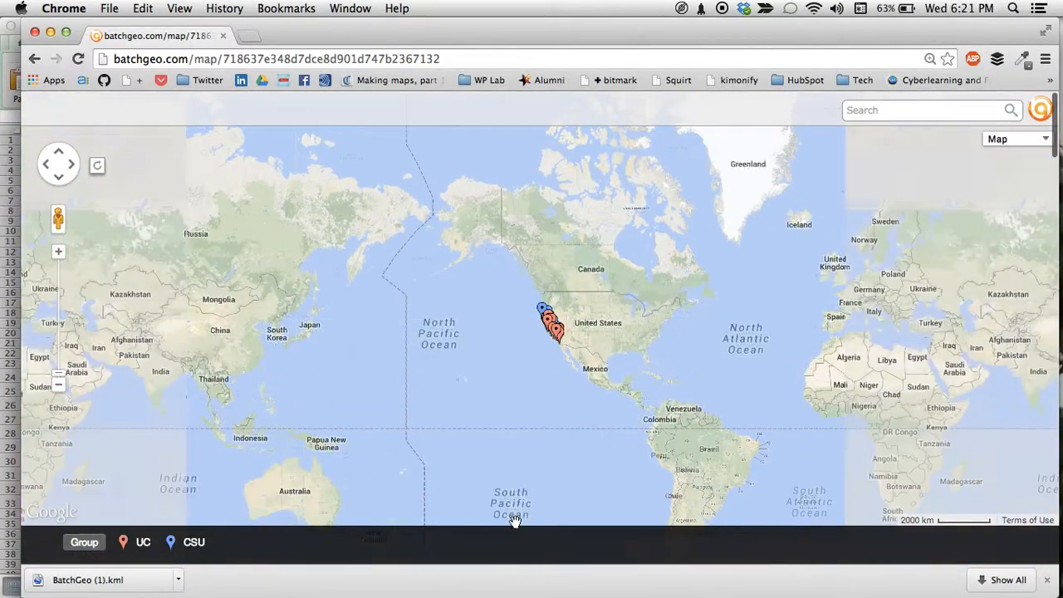
scroll(514, 519, up, 3)
drag(702, 207, 489, 456)
drag(624, 302, 551, 533)
drag(427, 362, 590, 500)
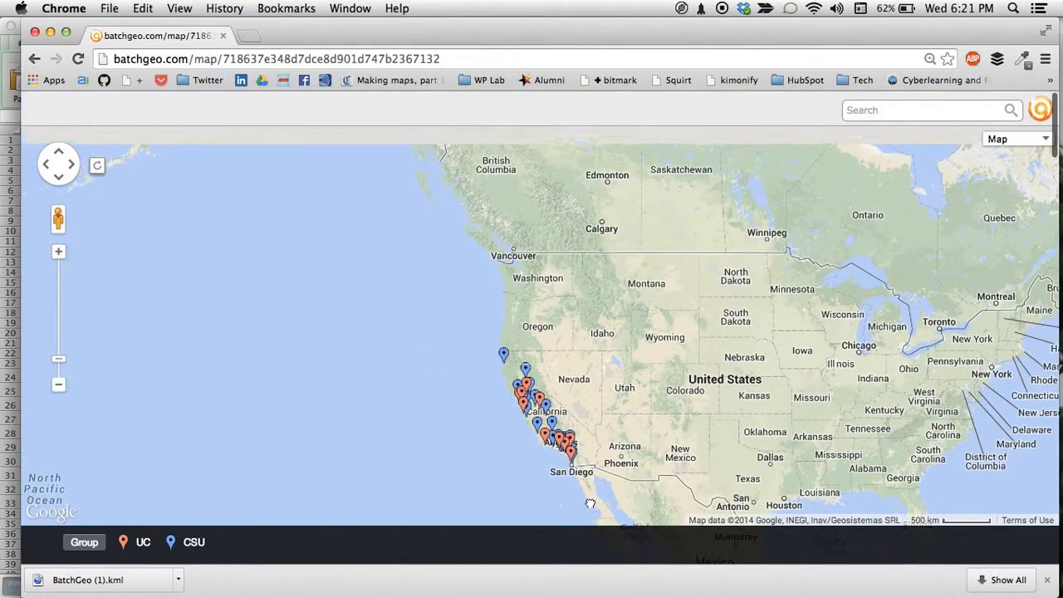
scroll(547, 366, up, 1)
scroll(470, 423, up, 1)
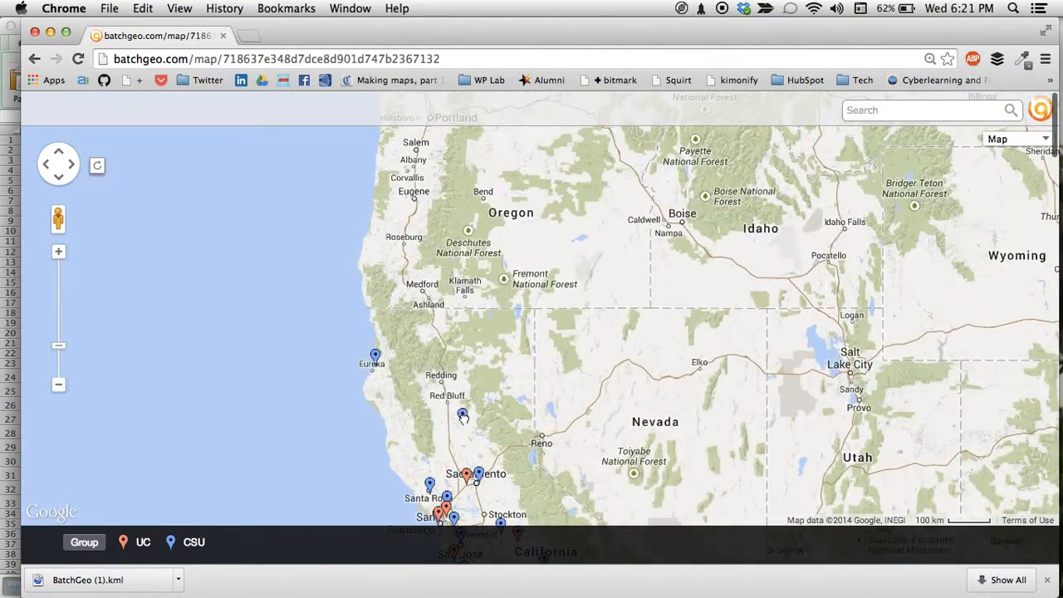
click(463, 415)
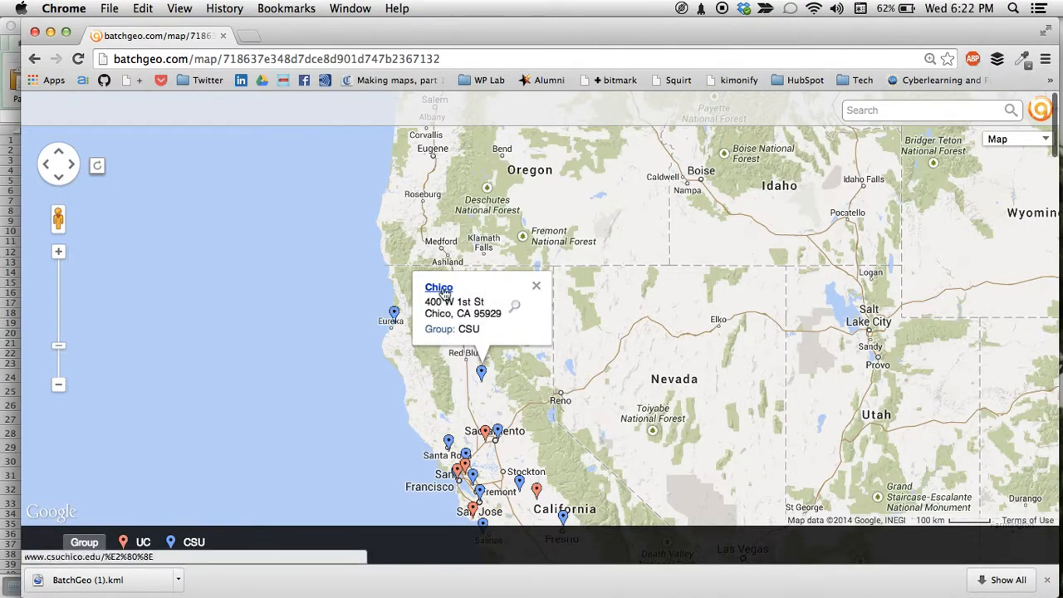
click(440, 288)
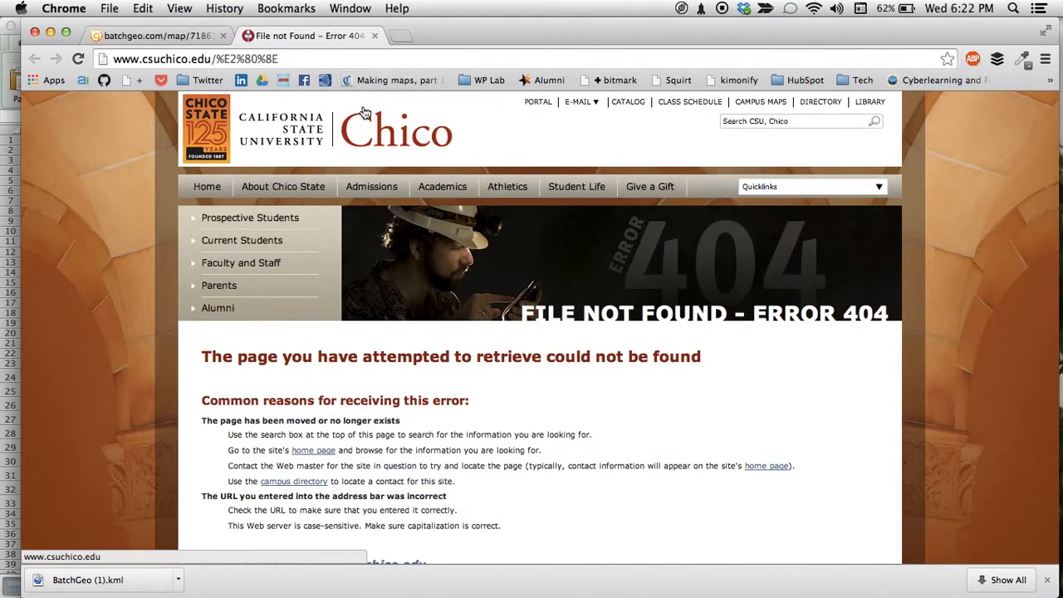
scroll(439, 373, down, 2)
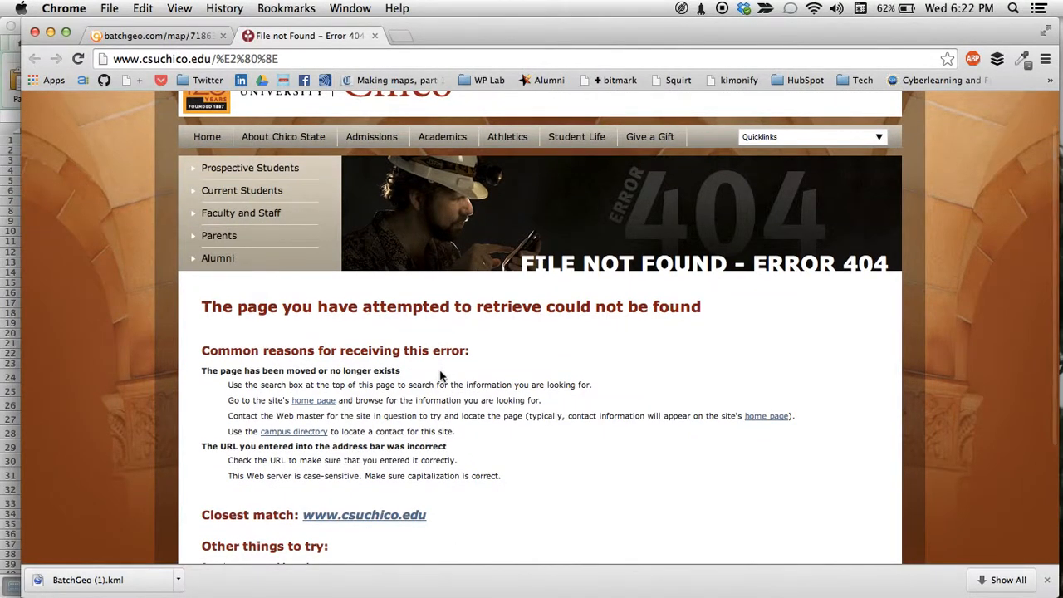
key(super+w)
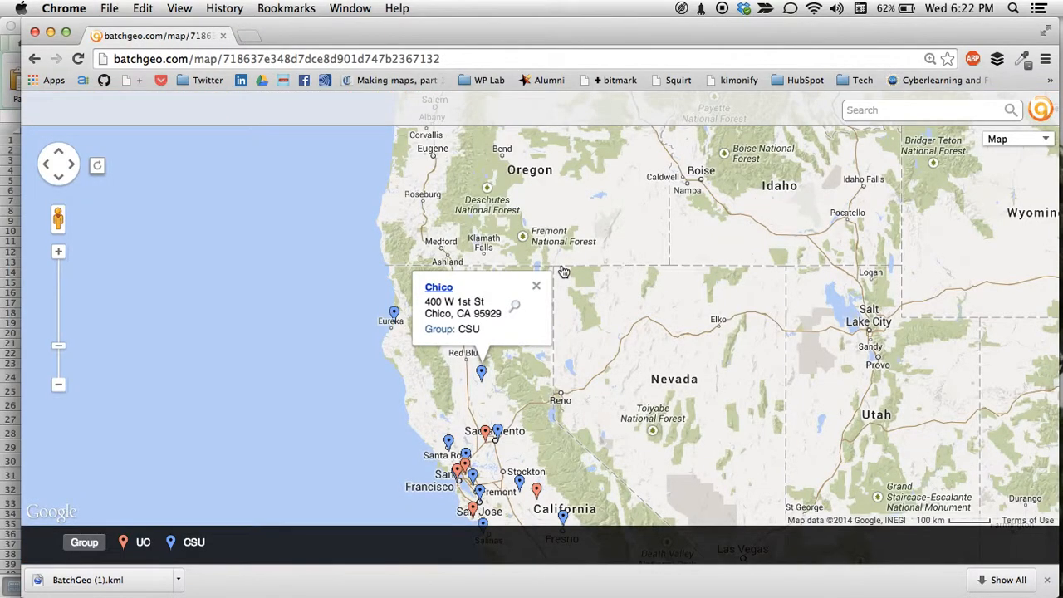
scroll(563, 272, down, 2)
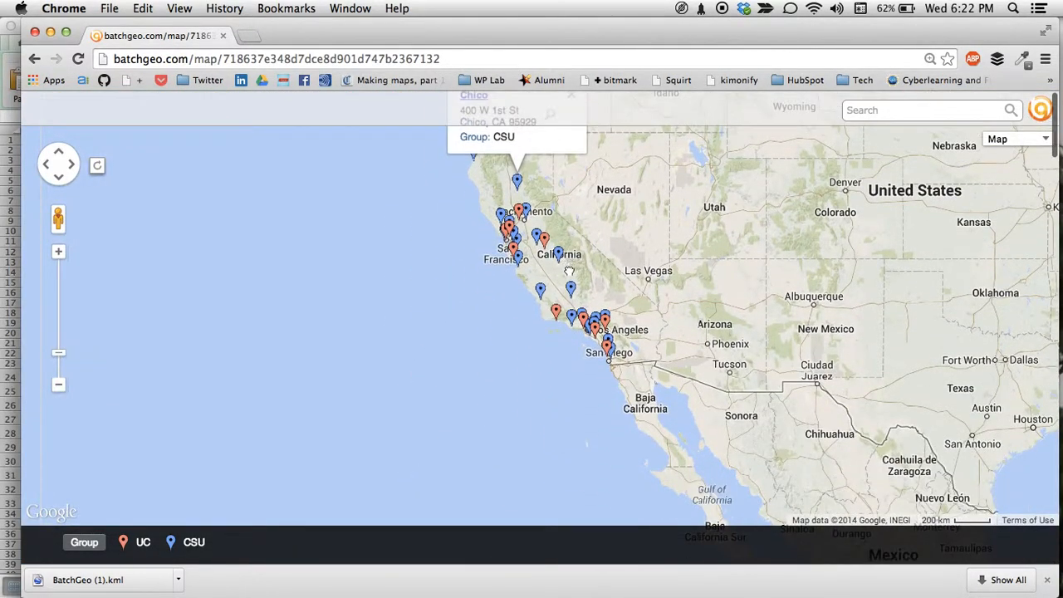
drag(568, 267, 569, 444)
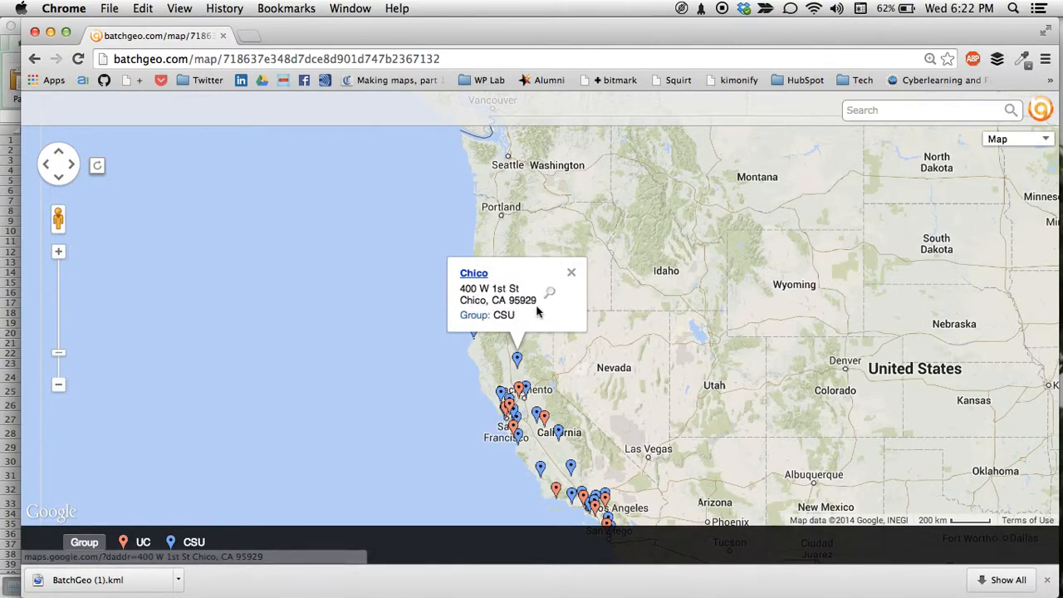
drag(637, 410, 621, 318)
drag(492, 449, 495, 337)
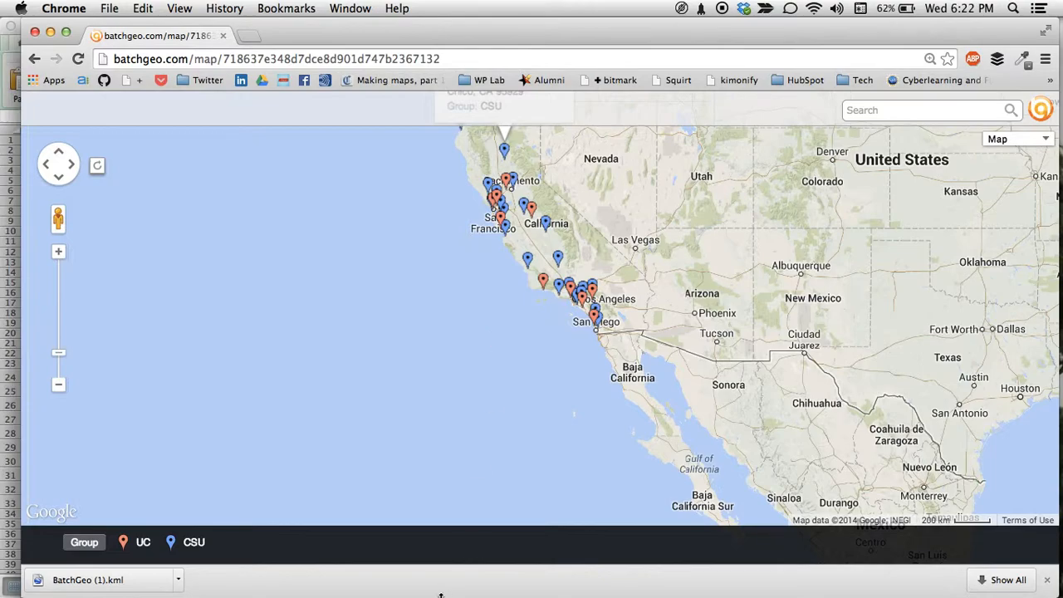
Step: Switch to the ca-unis.xlsx workbook and launch the KMLCSV Converter application
click(4, 353)
click(156, 170)
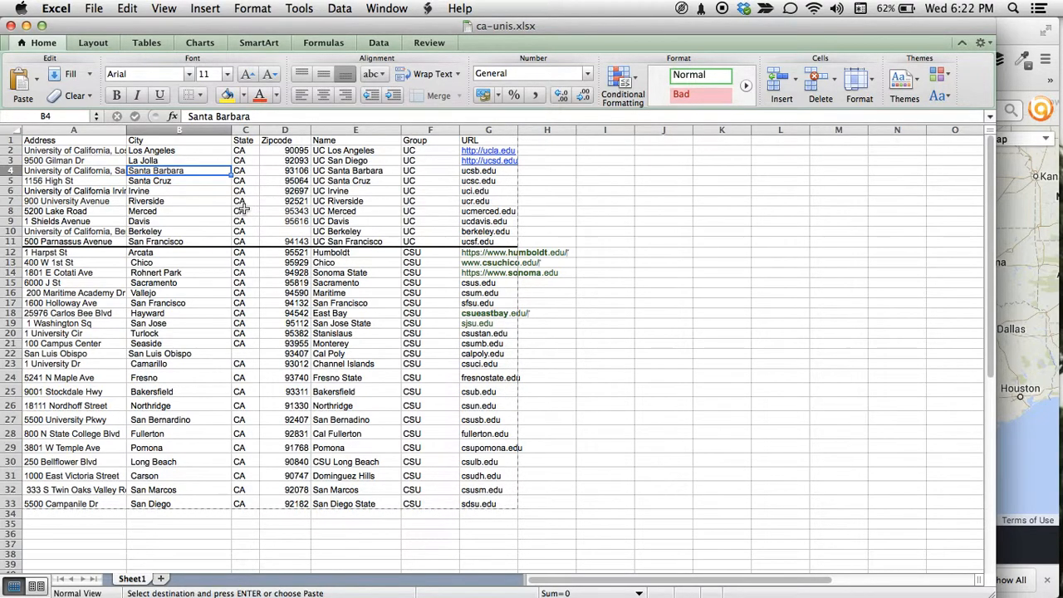
key(alt+space)
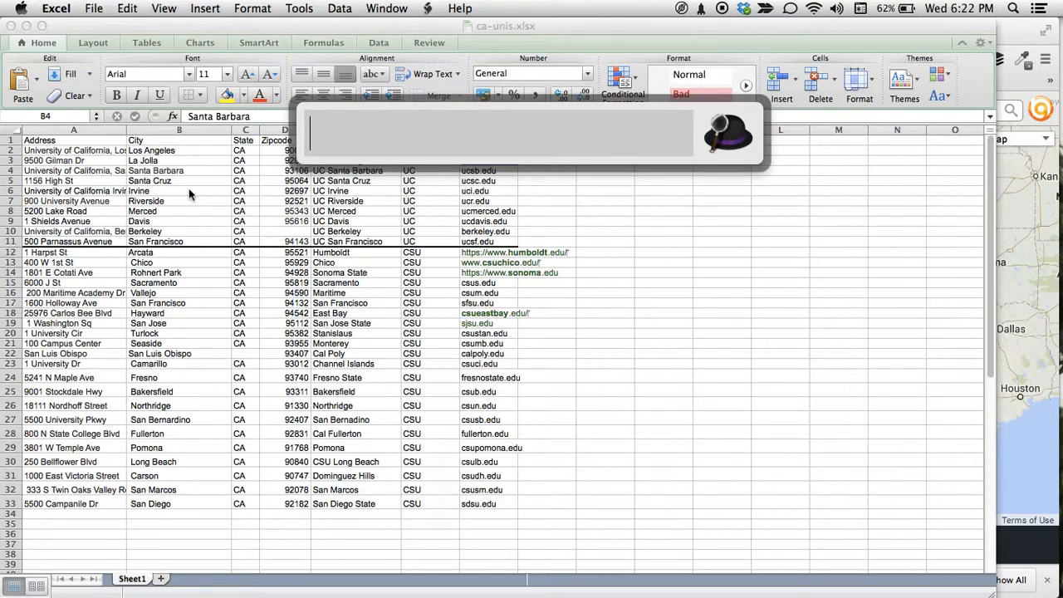
text(km)
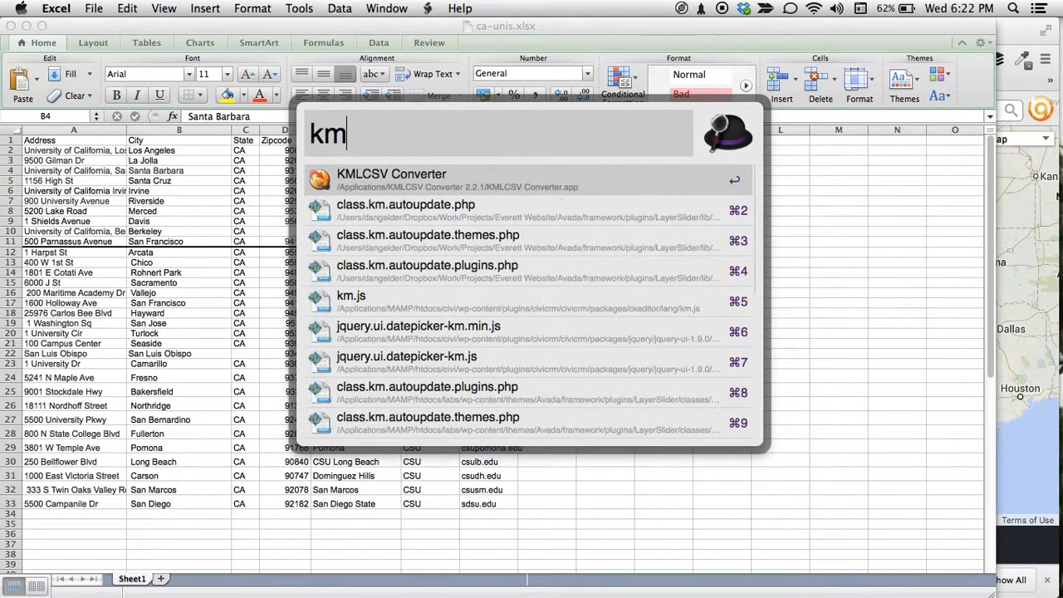
key(Escape)
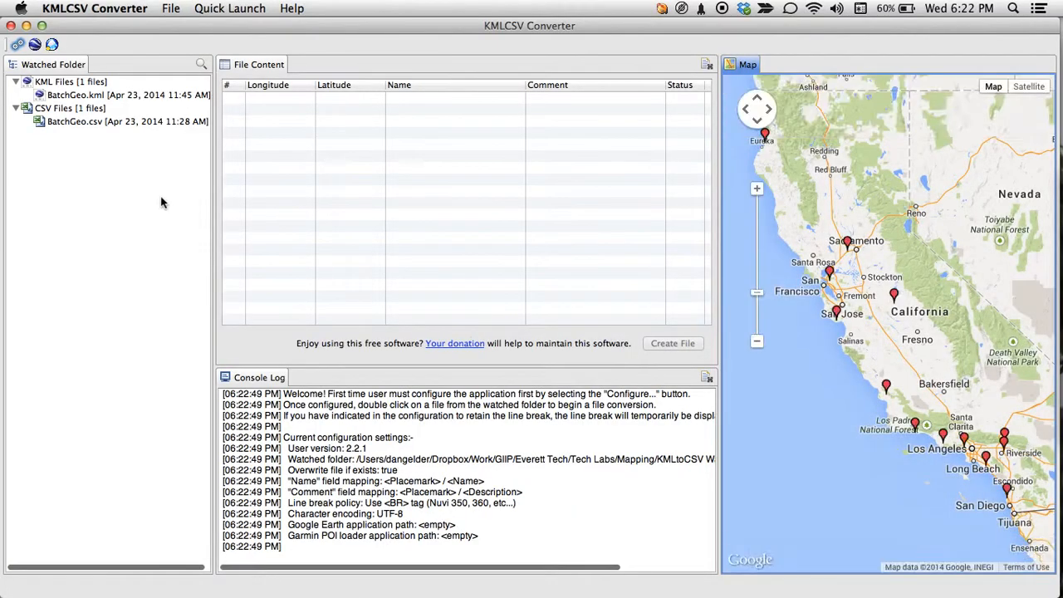
Step: Switch to Finder and move the downloaded BatchGeo (1).kml into the KMLtoCSV Watched Folder
key(super+Tab)
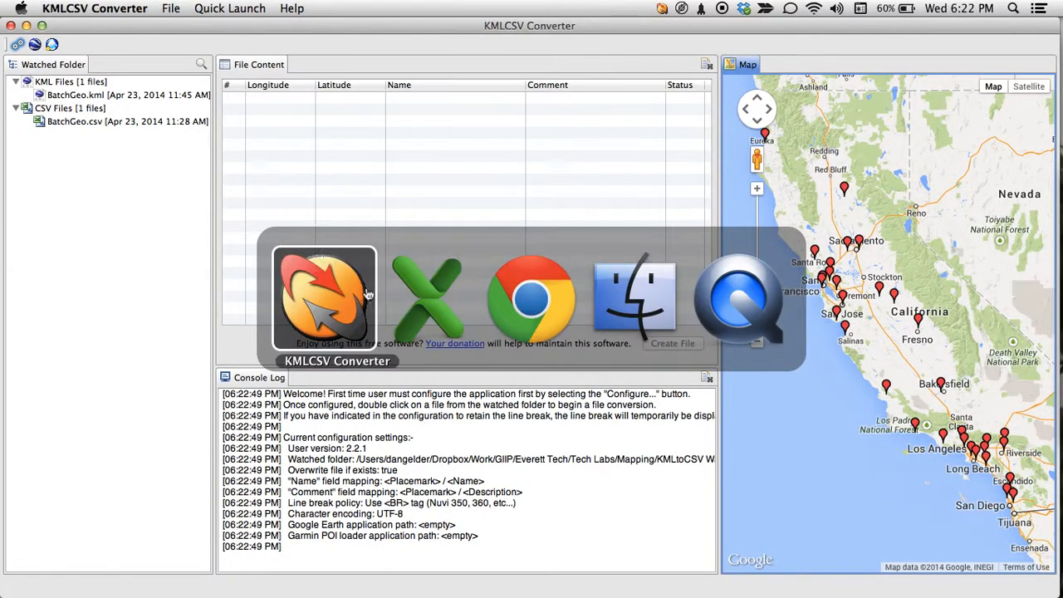
click(614, 321)
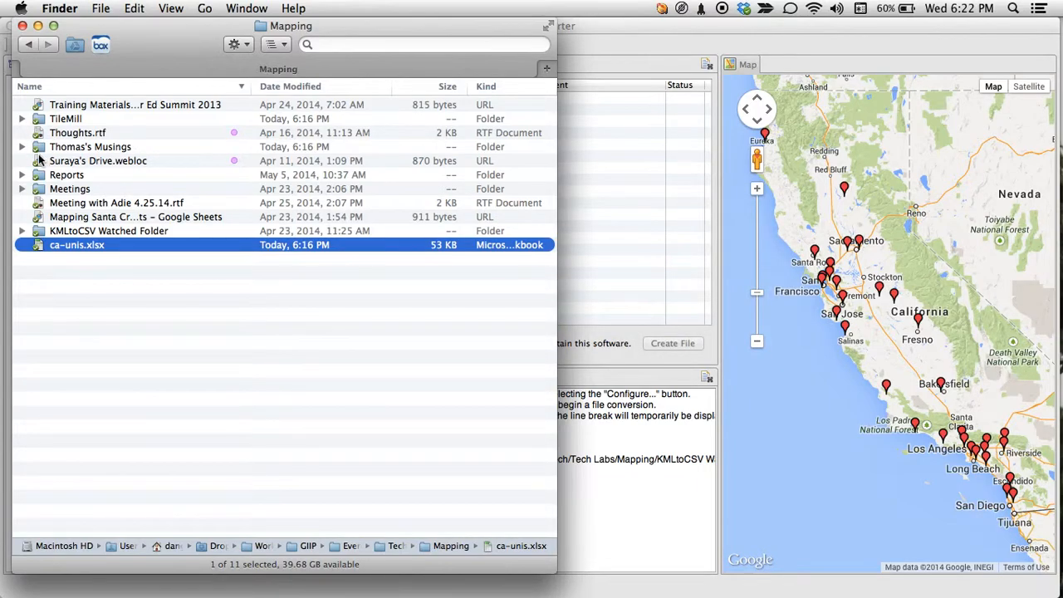
click(41, 232)
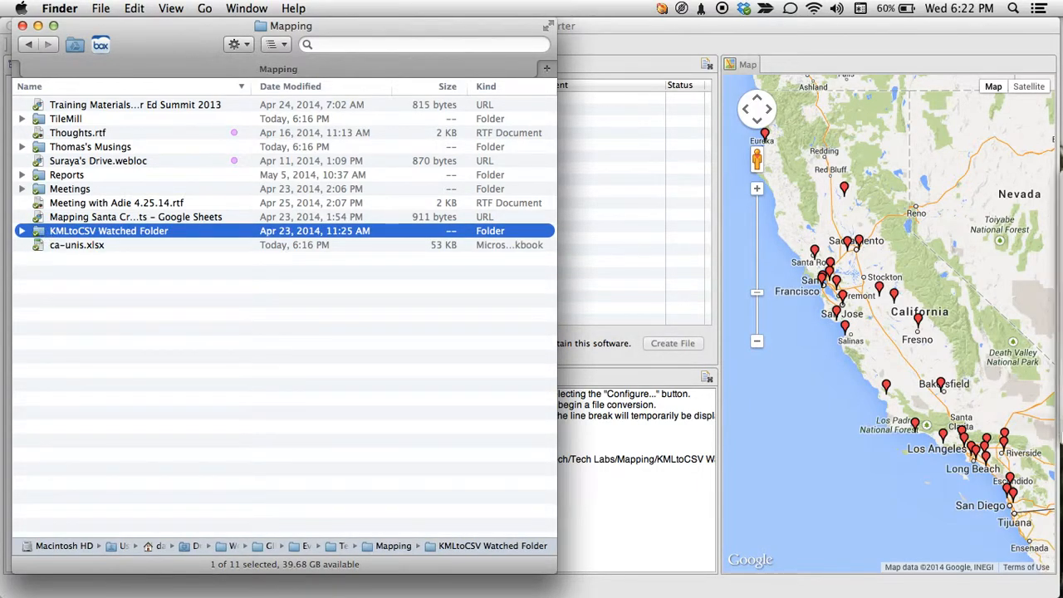
click(1043, 387)
drag(702, 274, 33, 232)
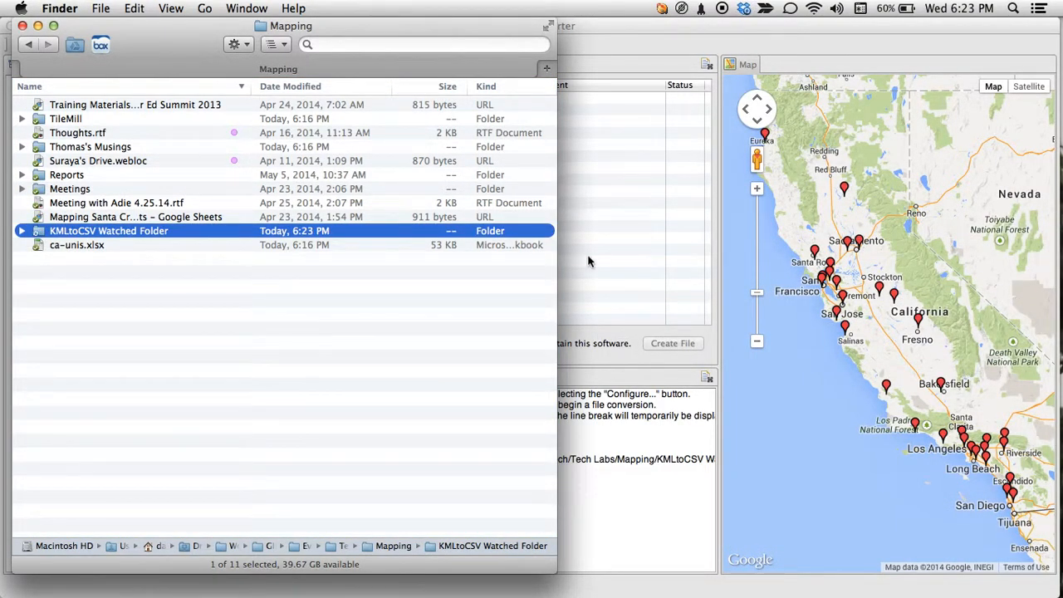
Step: Rename BatchGeo (1).kml inside the KMLtoCSV Watched Folder as ca-unis.kml
click(21, 231)
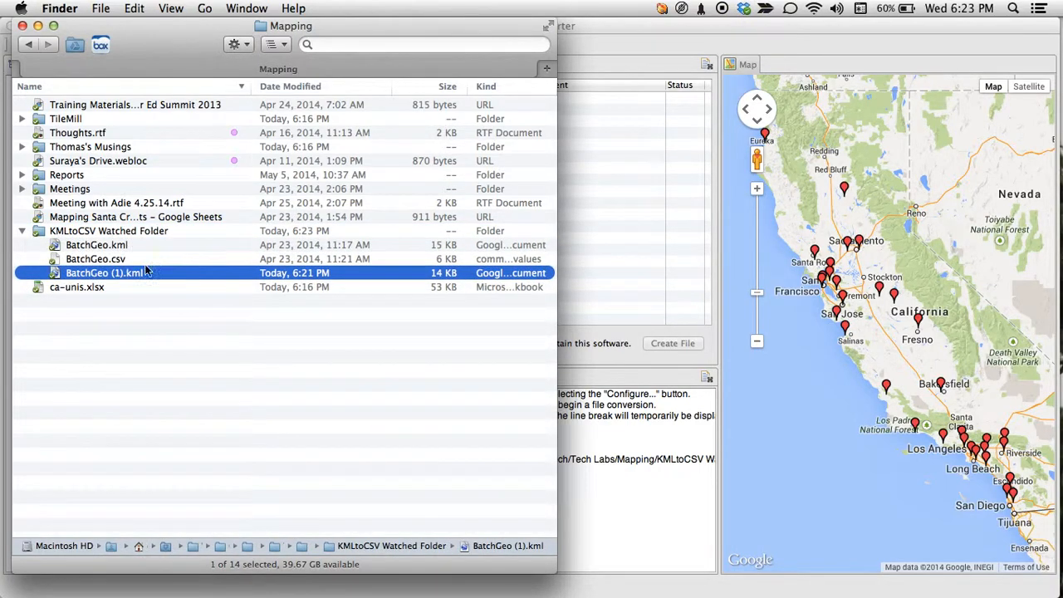
click(135, 275)
text(publi)
key(BackSpace)
key(BackSpace)
key(BackSpace)
key(BackSpace)
text(u)
key(BackSpace)
key(BackSpace)
text(ca-unis)
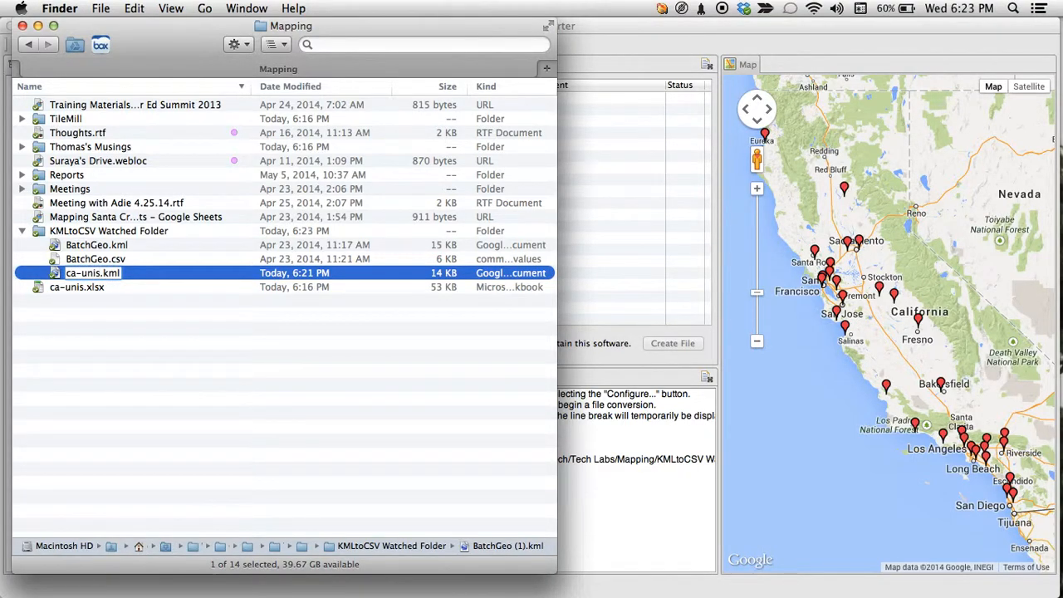
key(Return)
Step: Switch back to KMLCSV Converter, refresh the watched folder, and load the contents of ca-unis.kml
click(623, 218)
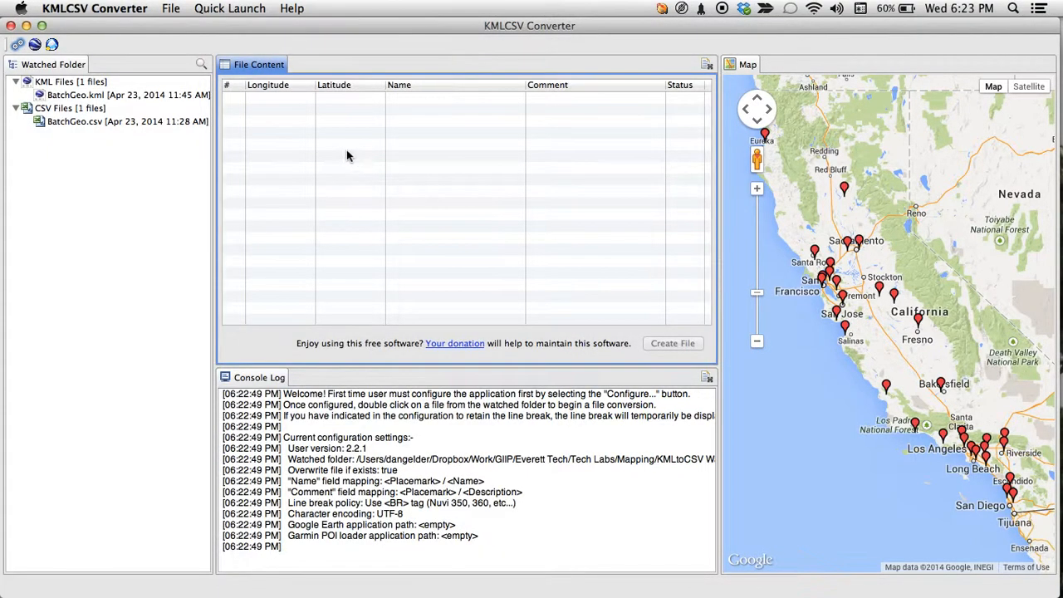
click(199, 68)
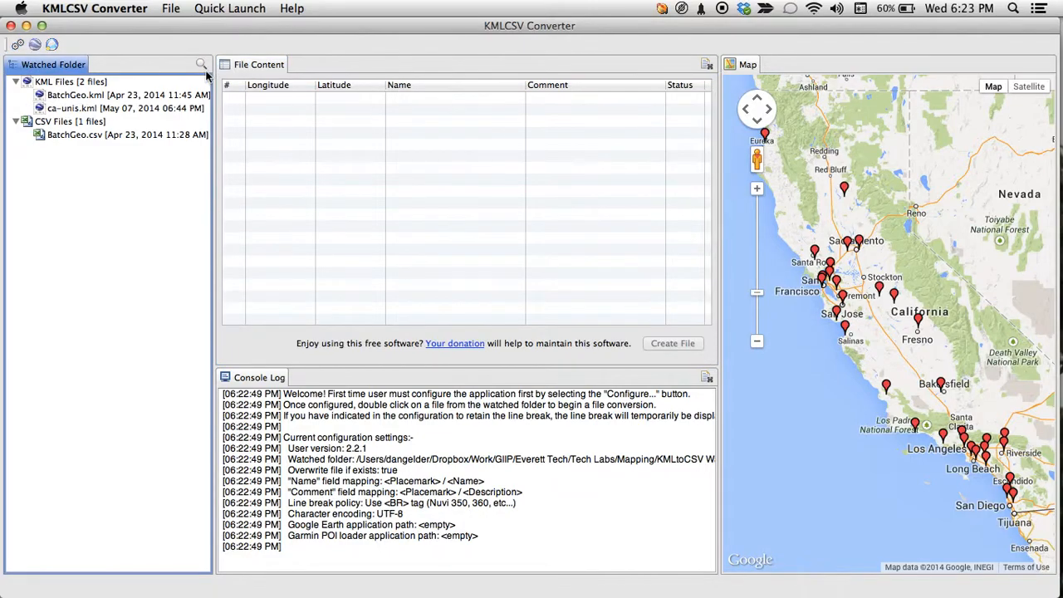
click(180, 109)
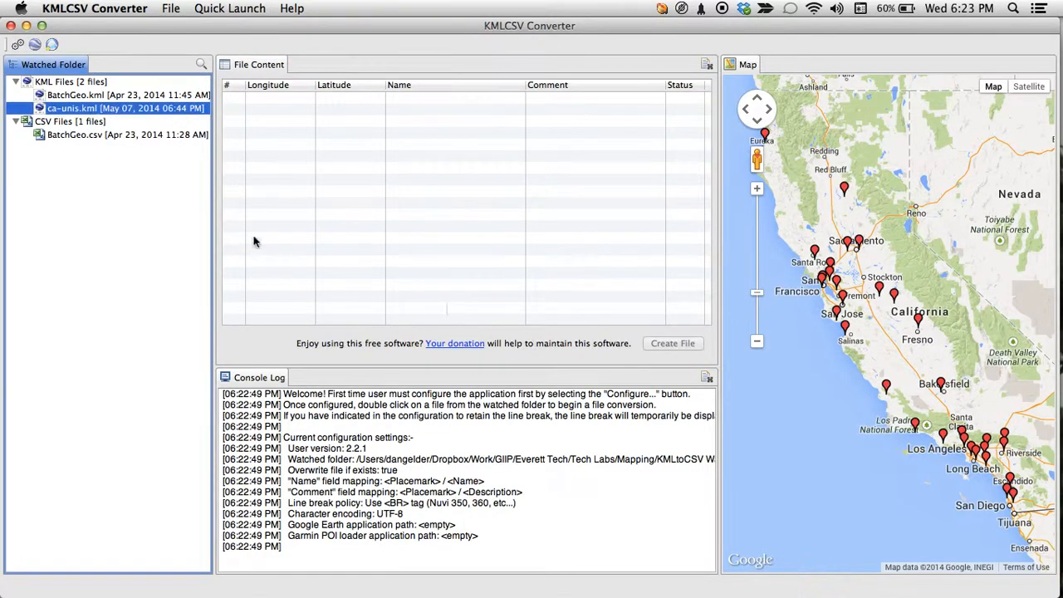
double_click(39, 111)
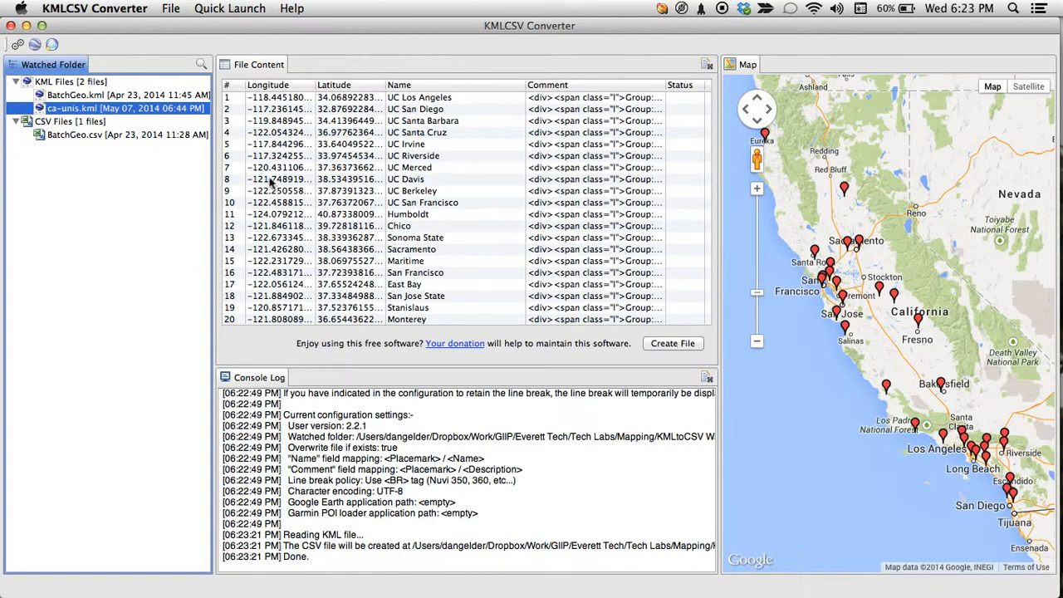
Step: Create the CSV file from the loaded ca-unis.kml data and select ca-unis.csv in the watched folder
click(278, 206)
click(279, 213)
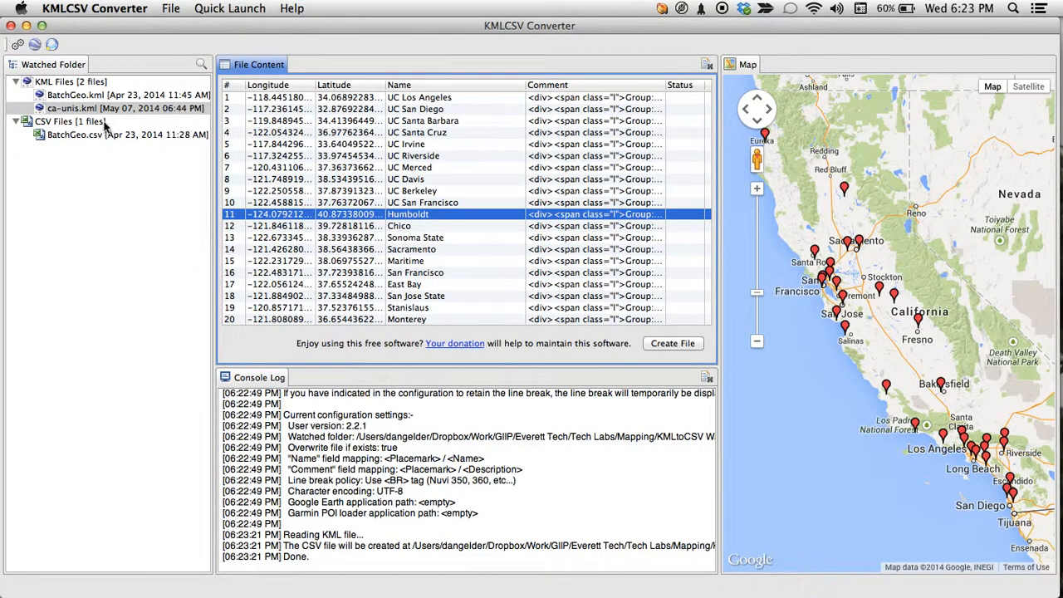
click(682, 343)
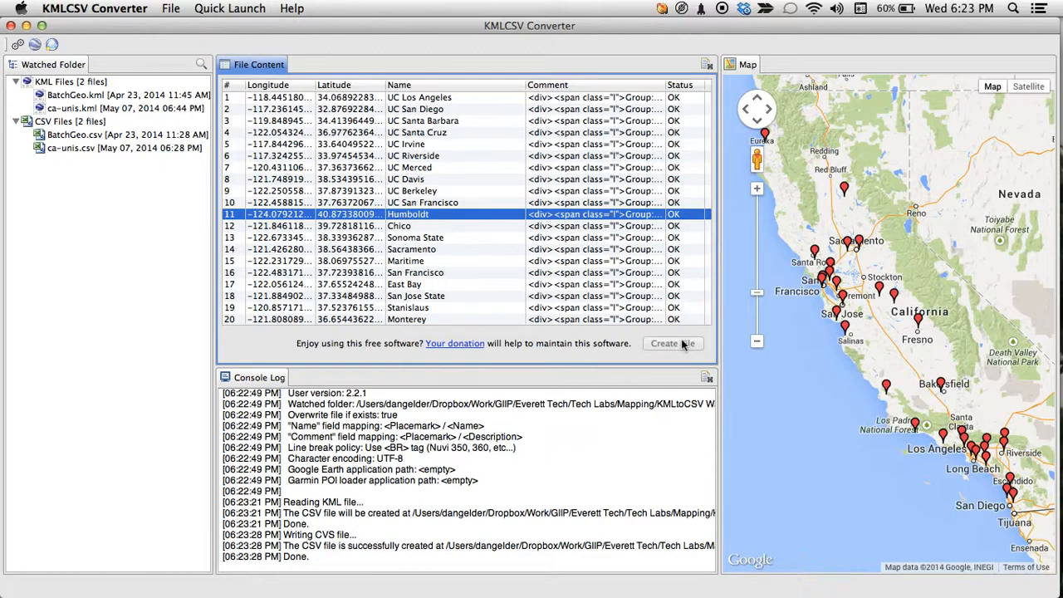
click(143, 150)
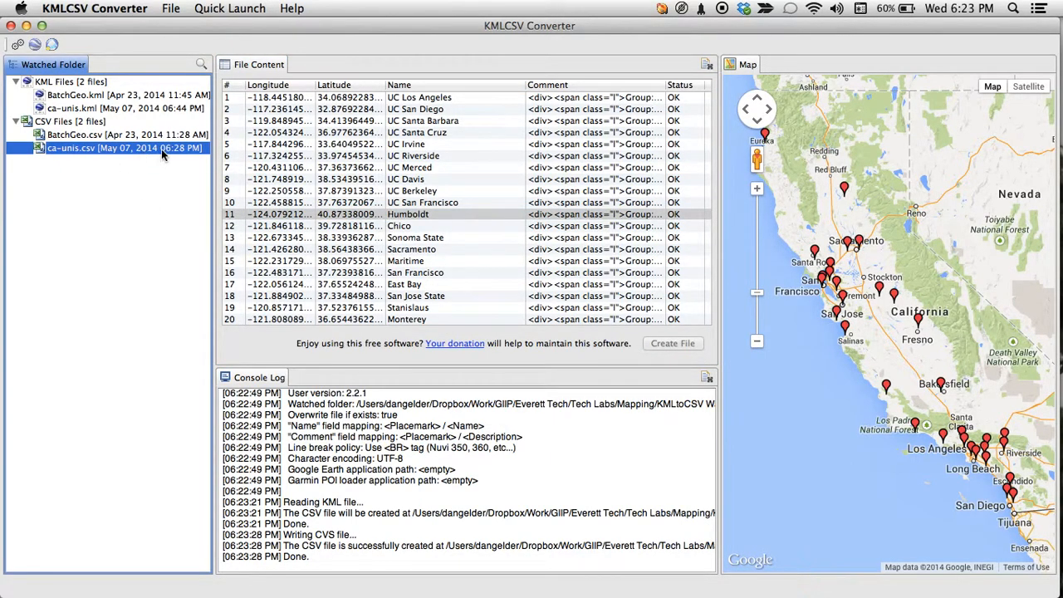
Step: Switch to Finder and examine the files in the KMLtoCSV Watched Folder and the programs available for opening ca-unis.csv
key(super+Tab)
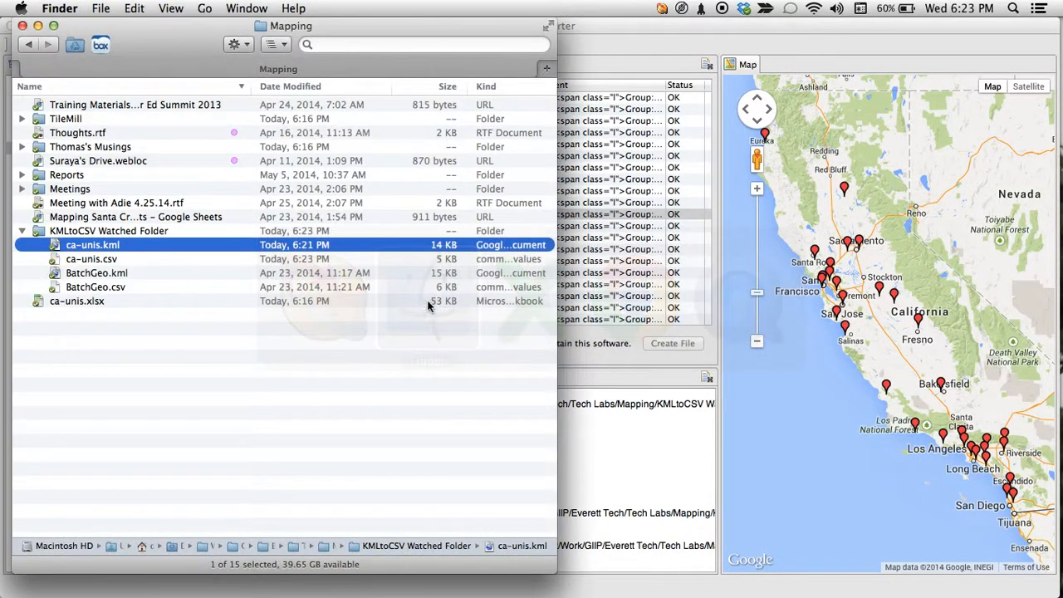
click(101, 287)
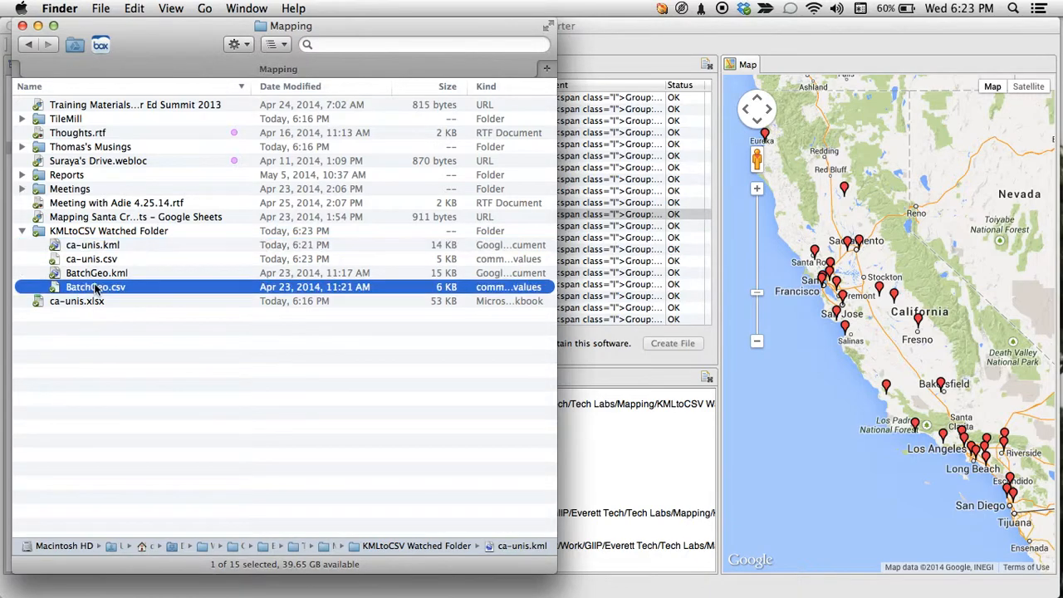
click(113, 247)
click(116, 260)
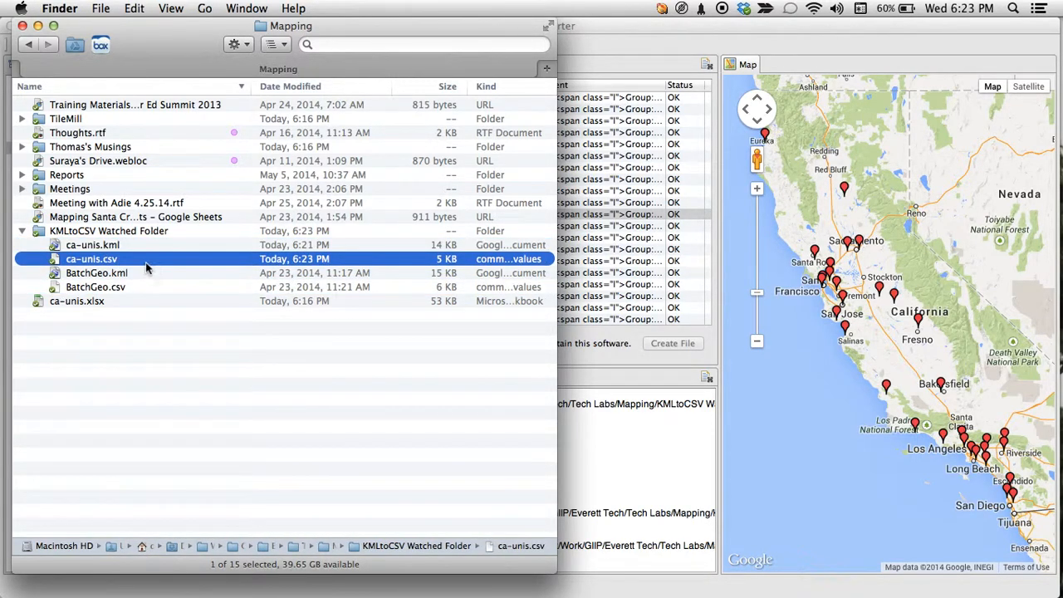
right_click(147, 260)
mouse_move(220, 244)
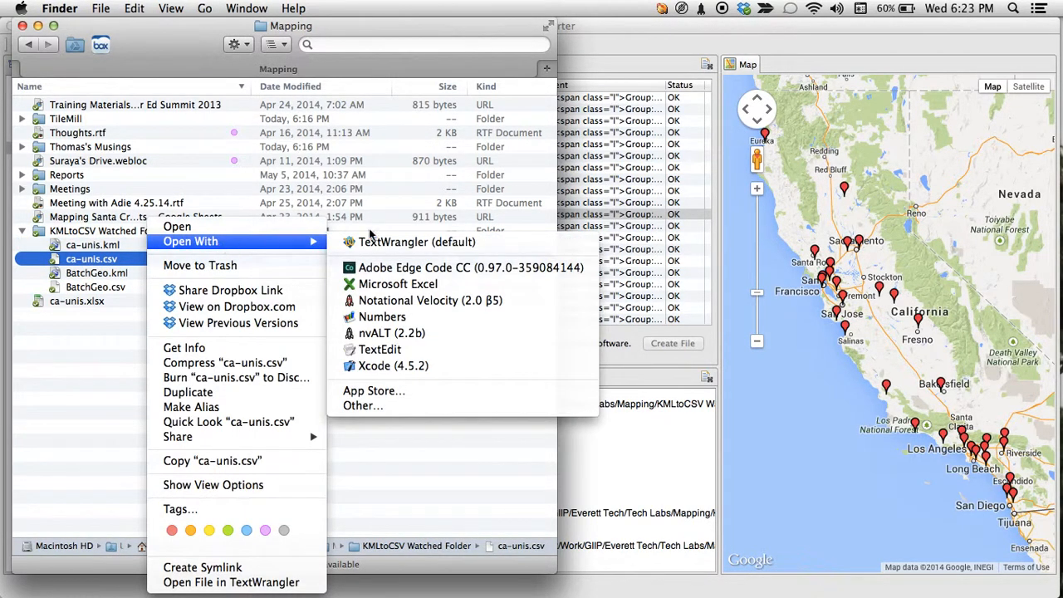
click(436, 287)
Step: Duplicate ca-unis.xlsx in the Mapping folder and name the copy ca-unis-with-lat-long.xlsx
click(85, 303)
key(super+d)
key(Return)
key(Right)
key(BackSpace)
key(BackSpace)
key(BackSpace)
key(BackSpace)
key(BackSpace)
text(-with-lat)
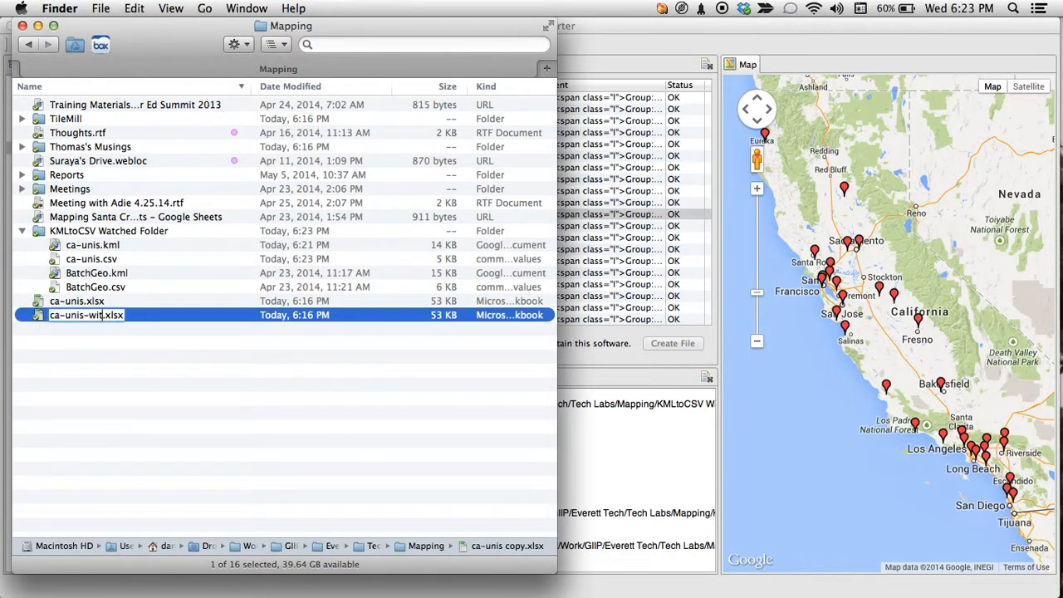
text(-long)
key(Return)
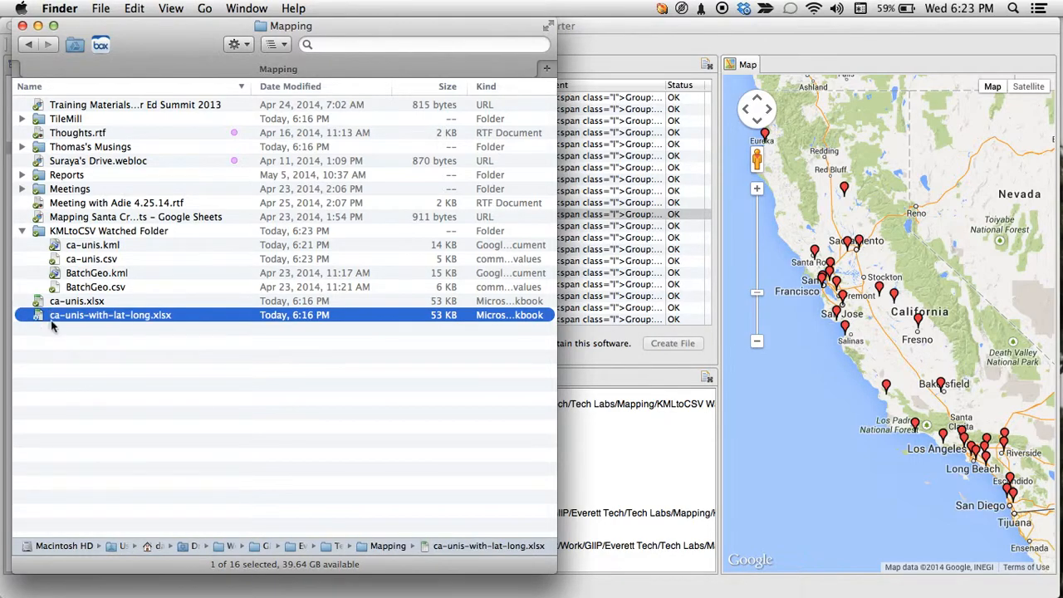
Step: Open ca-unis-with-lat-long.xlsx in Excel and close the original ca-unis.xlsx, saving its changes and keeping the clipboard contents
double_click(42, 316)
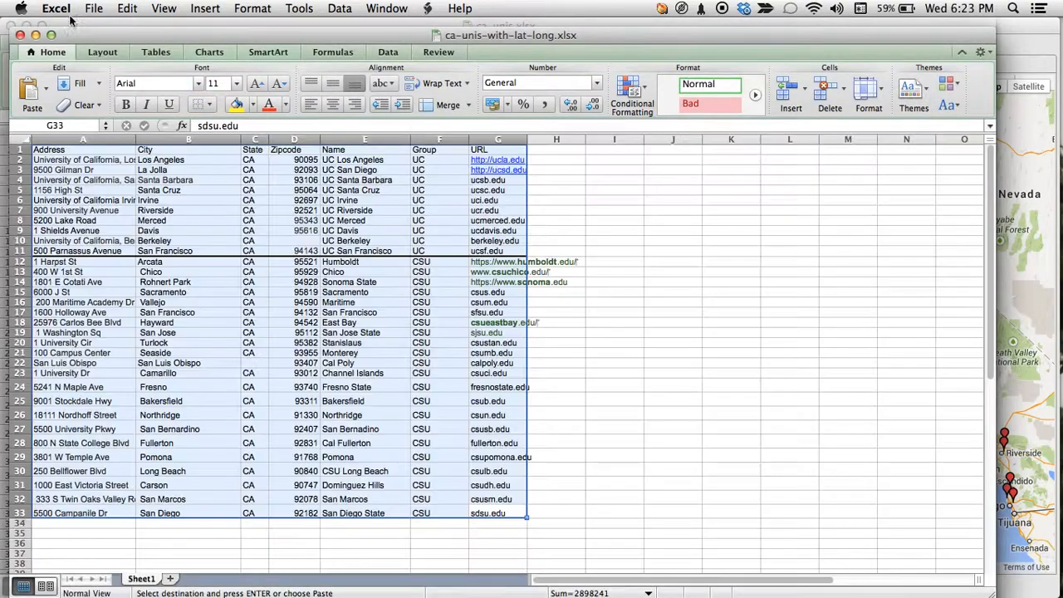
click(11, 26)
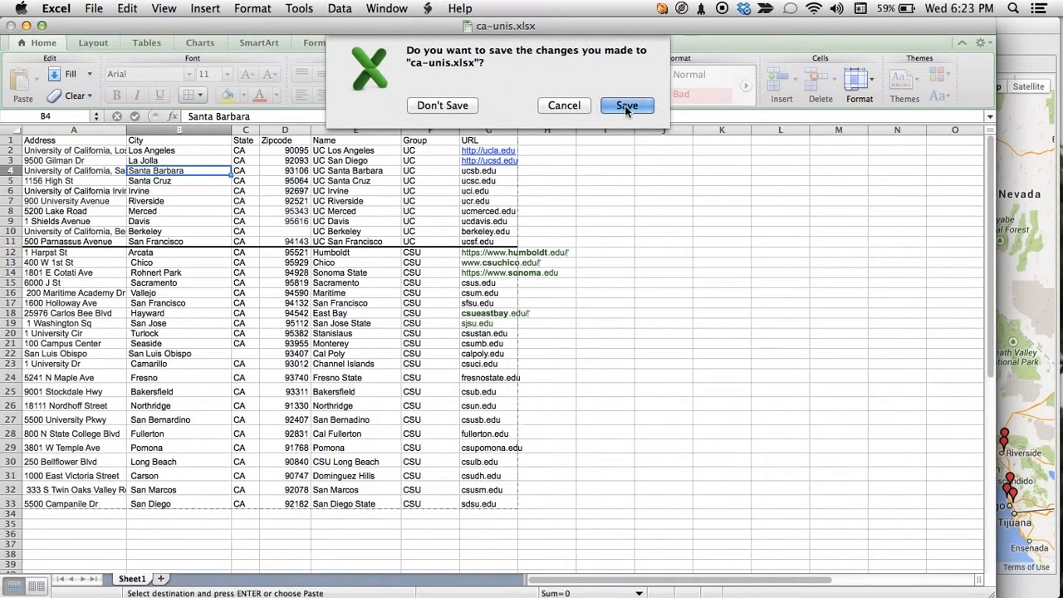
click(630, 106)
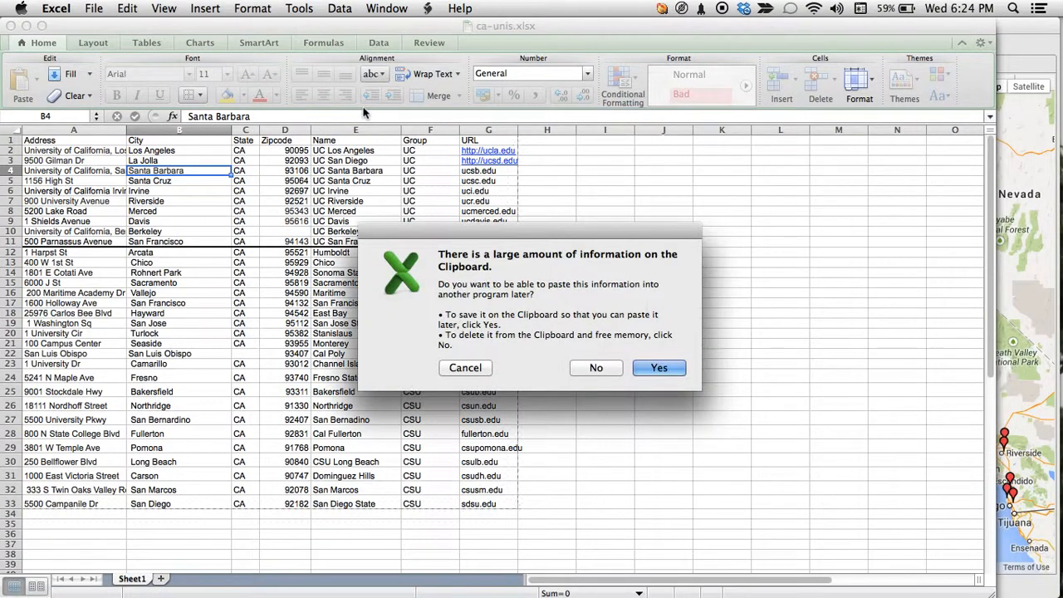
click(651, 369)
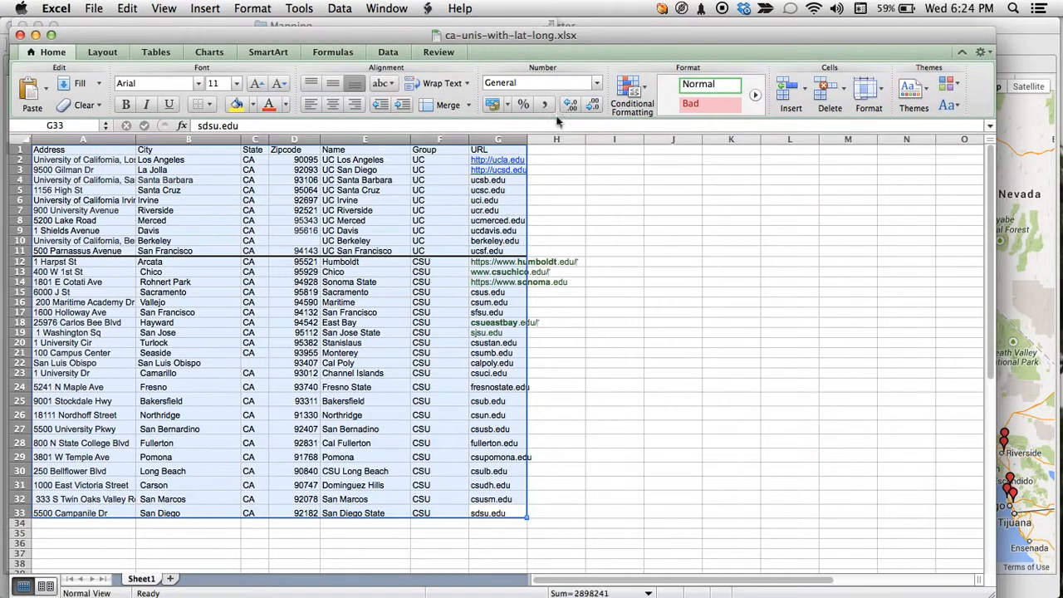
Step: Close ca-unis-with-lat-long.xlsx and reopen it from the Mapping folder
key(super+w)
click(143, 345)
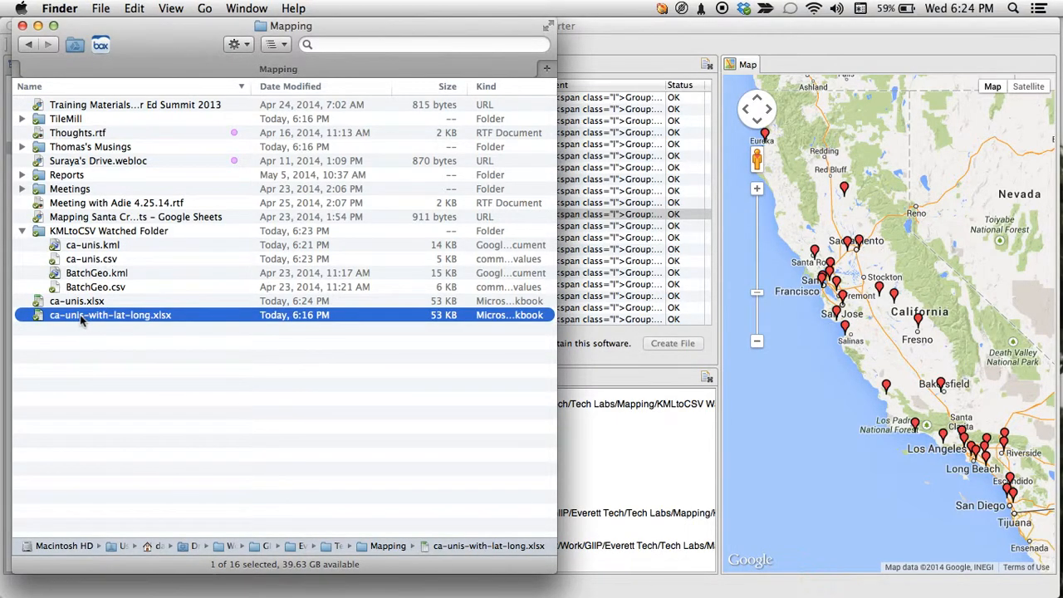
double_click(39, 319)
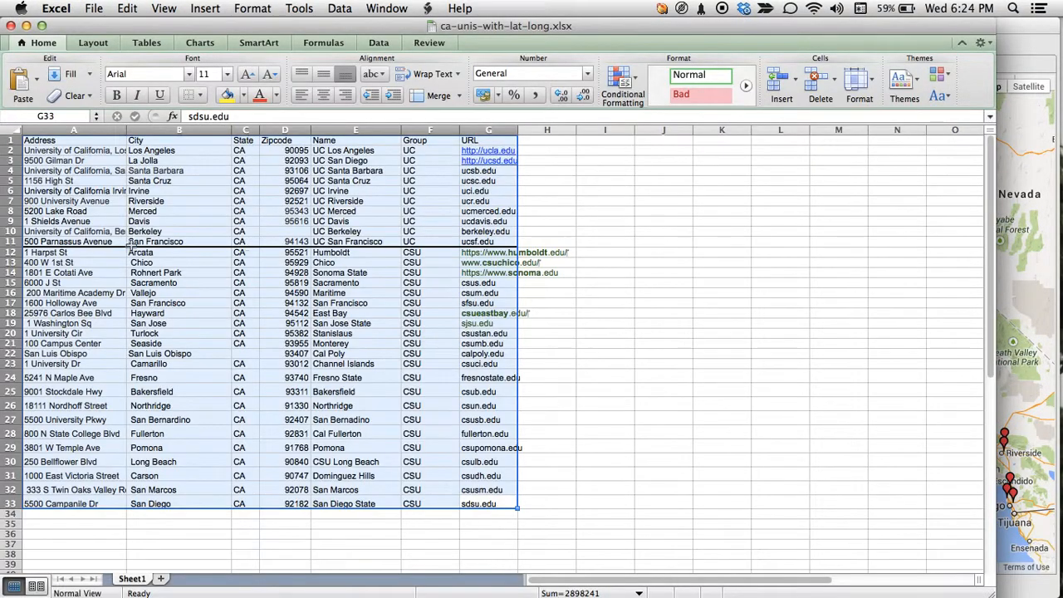
Step: Insert an empty column before the Zipcode column
click(108, 177)
click(84, 133)
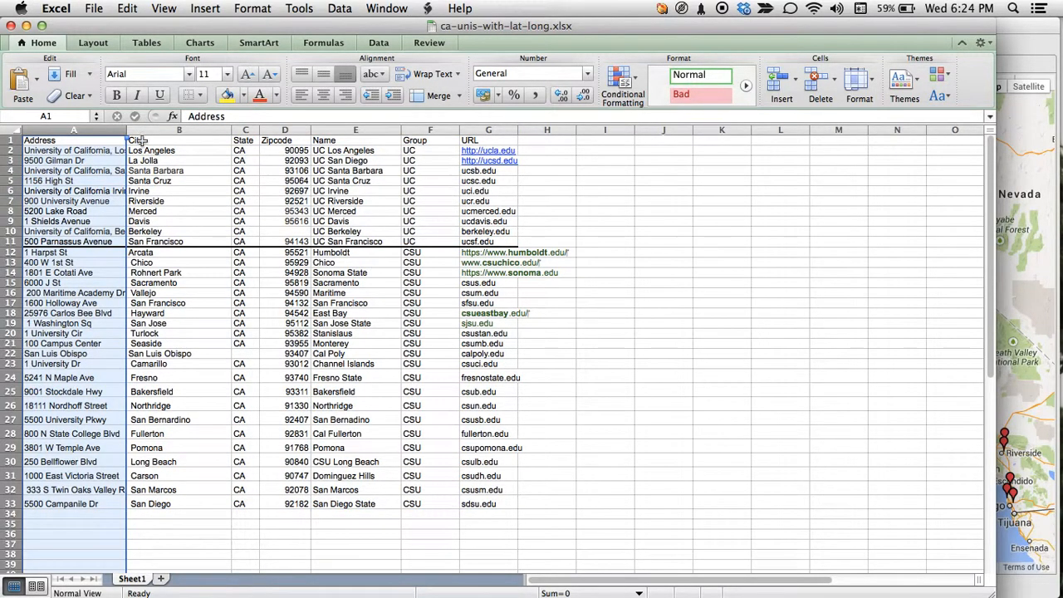
click(284, 131)
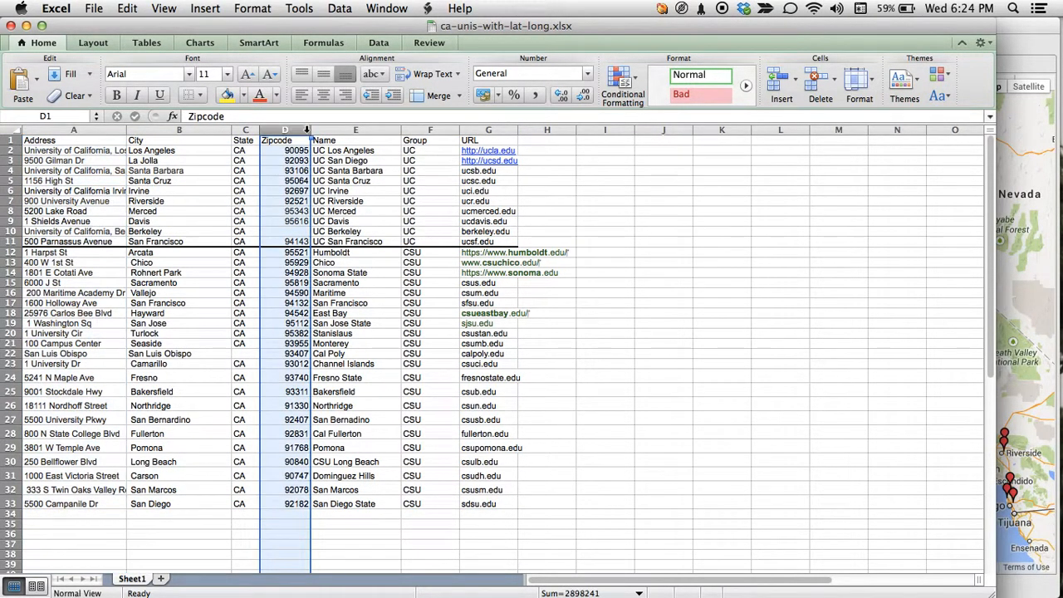
right_click(301, 130)
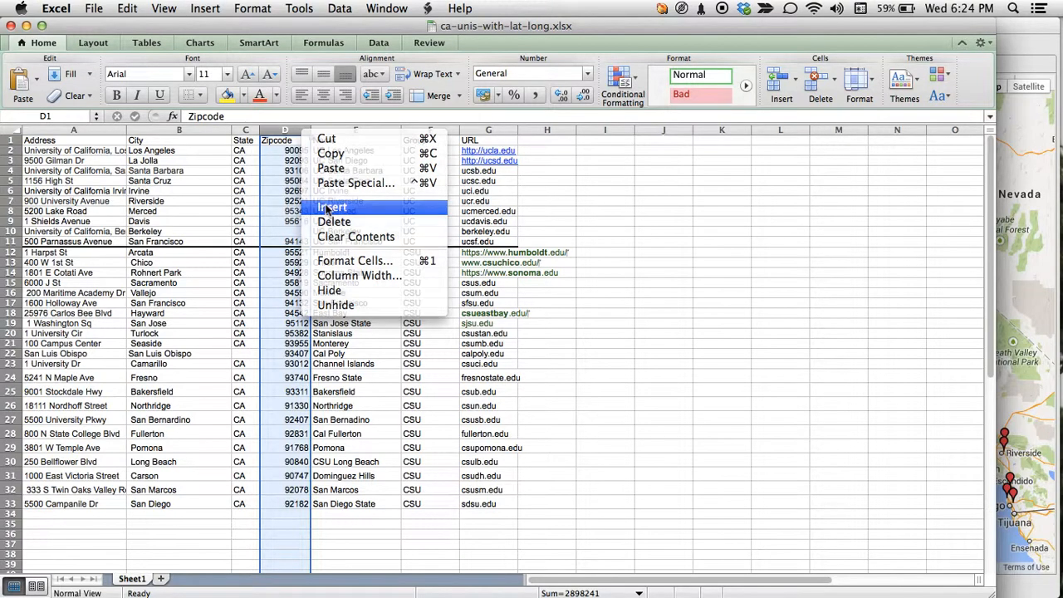
click(325, 208)
Step: Delete the empty column between the State and Zipcode columns
right_click(303, 130)
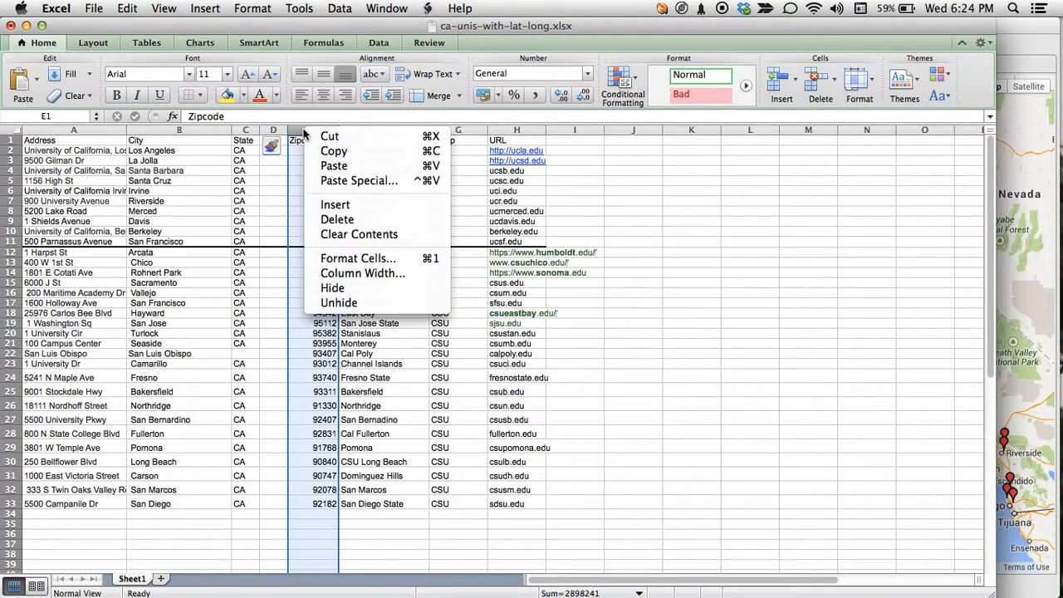
key(Escape)
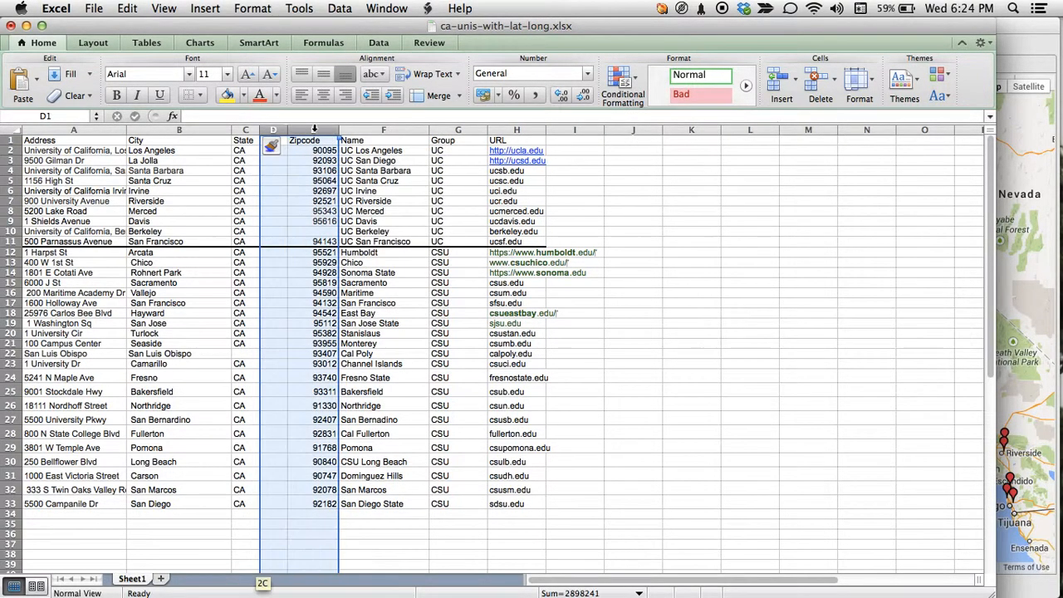
click(274, 131)
right_click(276, 131)
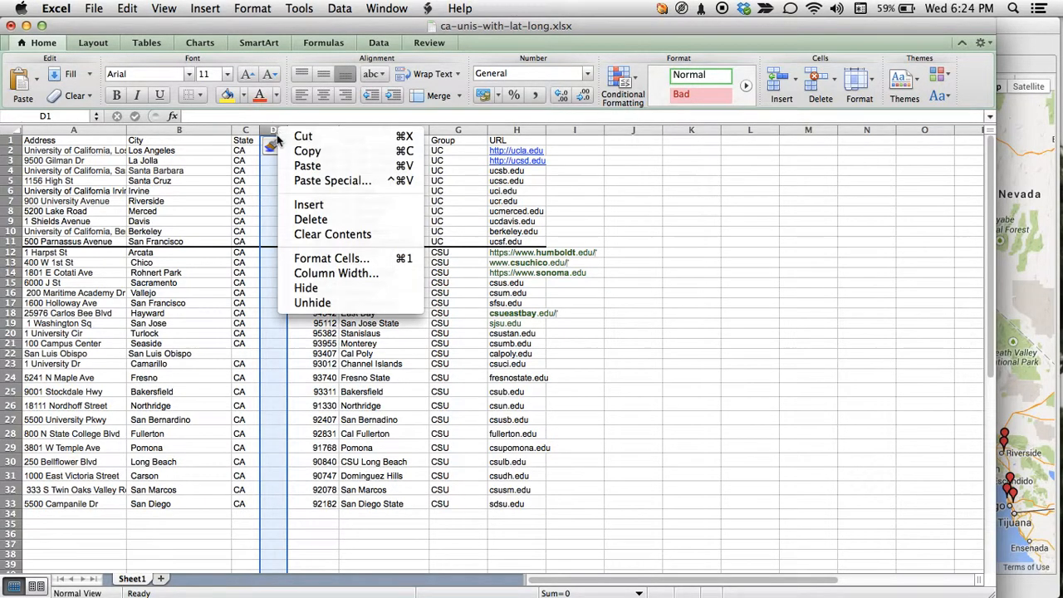
click(315, 220)
Step: Insert two empty columns between the Zipcode and Name columns
click(338, 130)
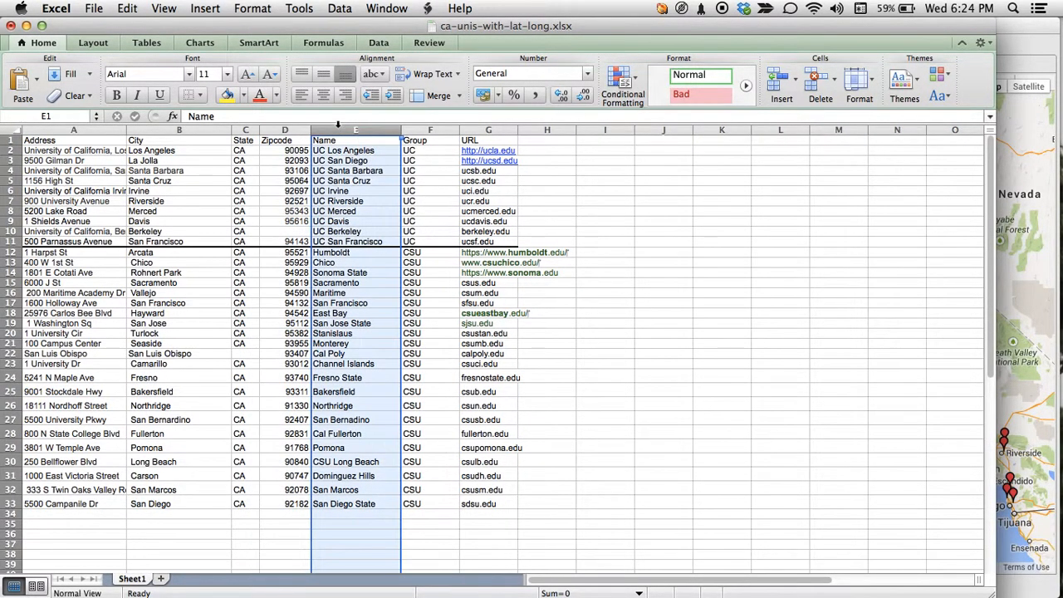
right_click(337, 131)
click(357, 208)
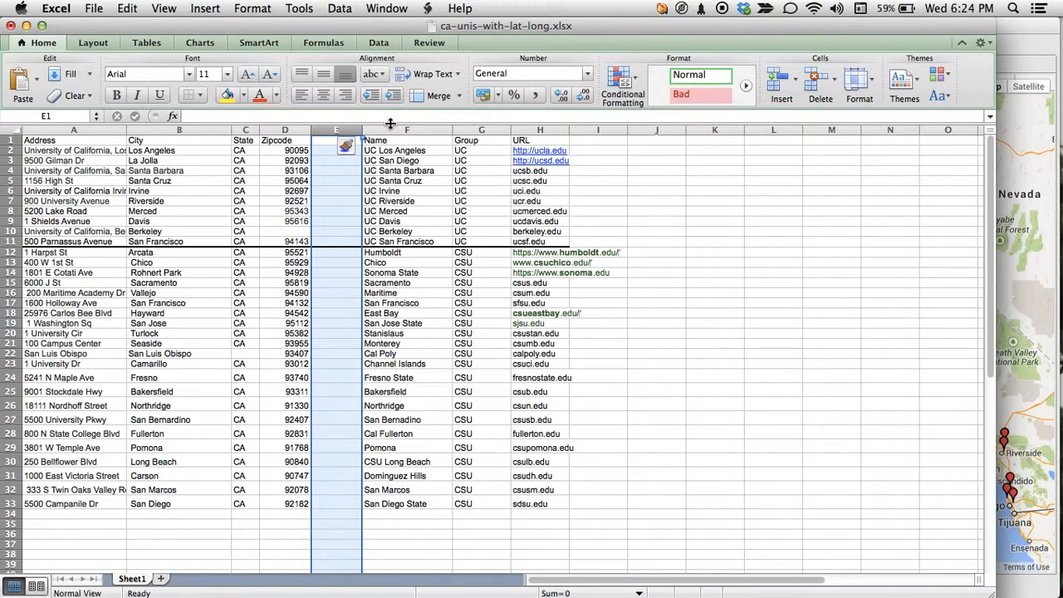
right_click(387, 130)
click(422, 207)
click(369, 200)
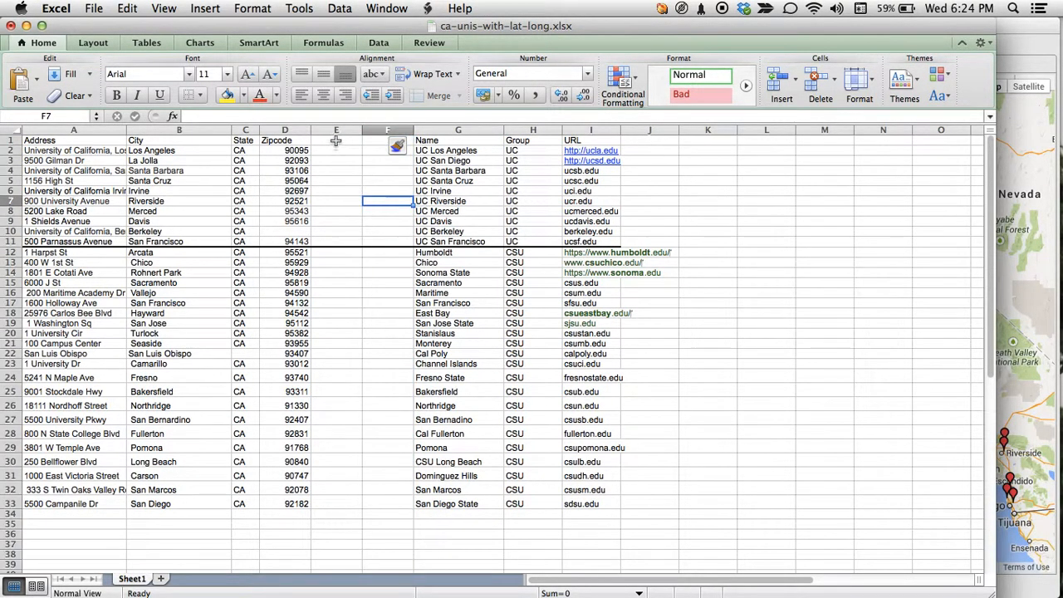
Step: Enter the headers Longitude in E1 and Latitude in F1 for the two empty columns
click(354, 141)
key(super+Tab)
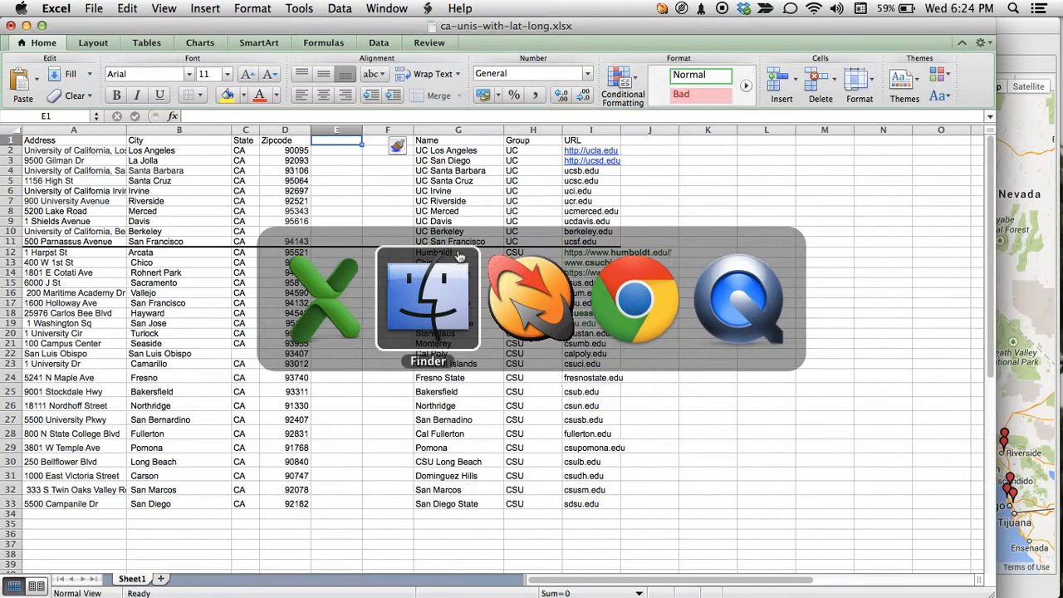
key(super+Tab)
key(super+Tab)
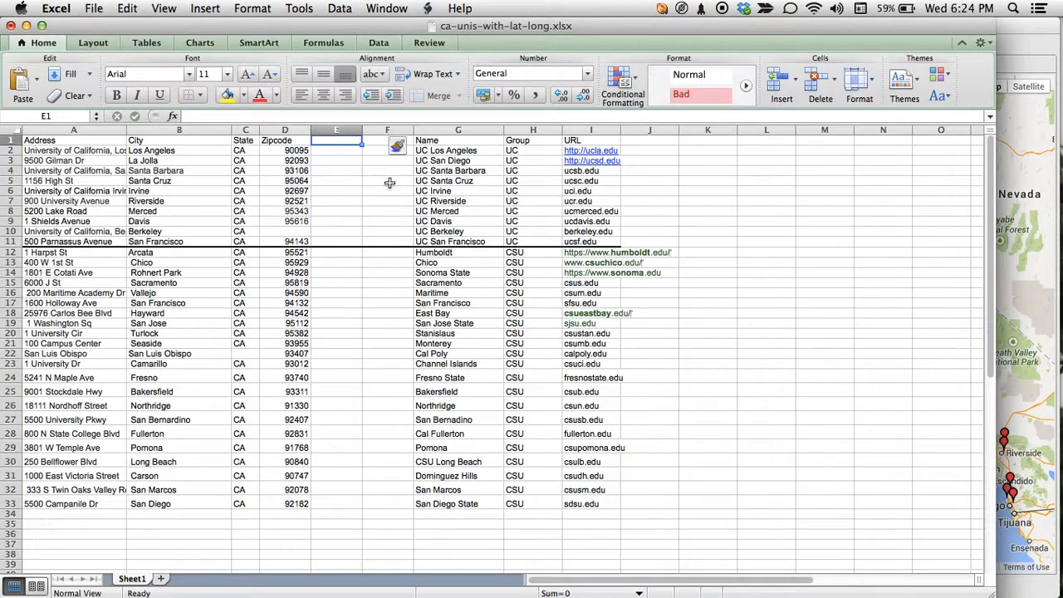
text(Longitude)
key(Tab)
text(Lat)
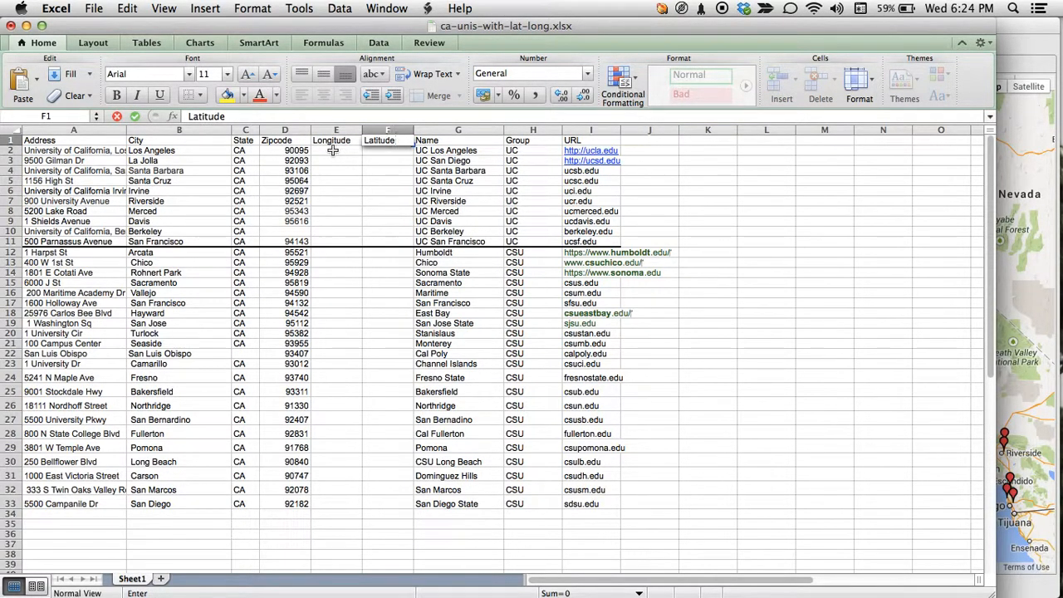
click(334, 150)
Step: Switch to Finder and open ca-unis.csv from the KMLtoCSV Watched Folder in Microsoft Excel
key(super+Tab)
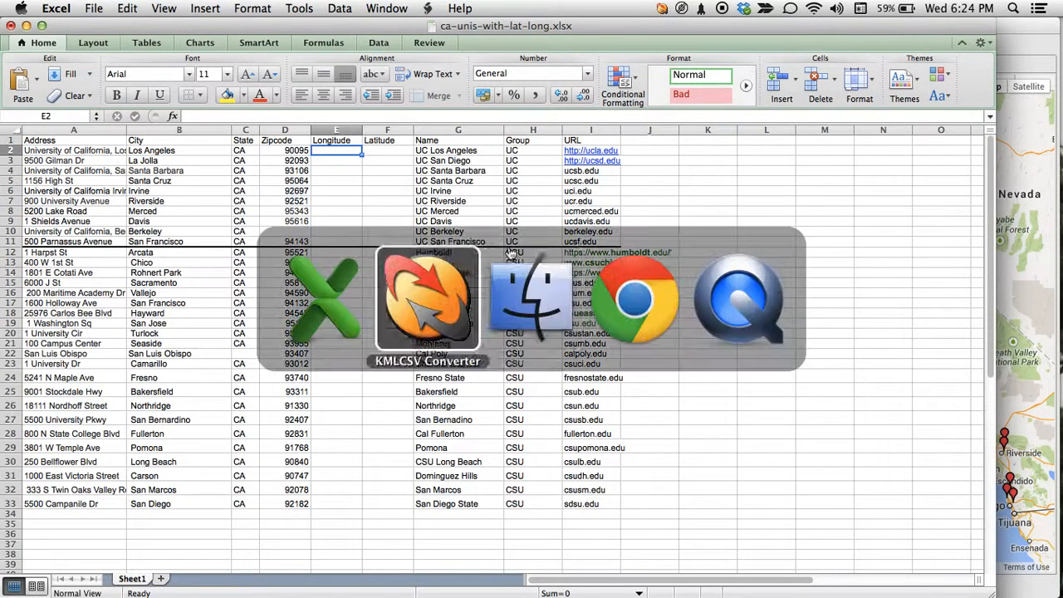
key(super+Tab)
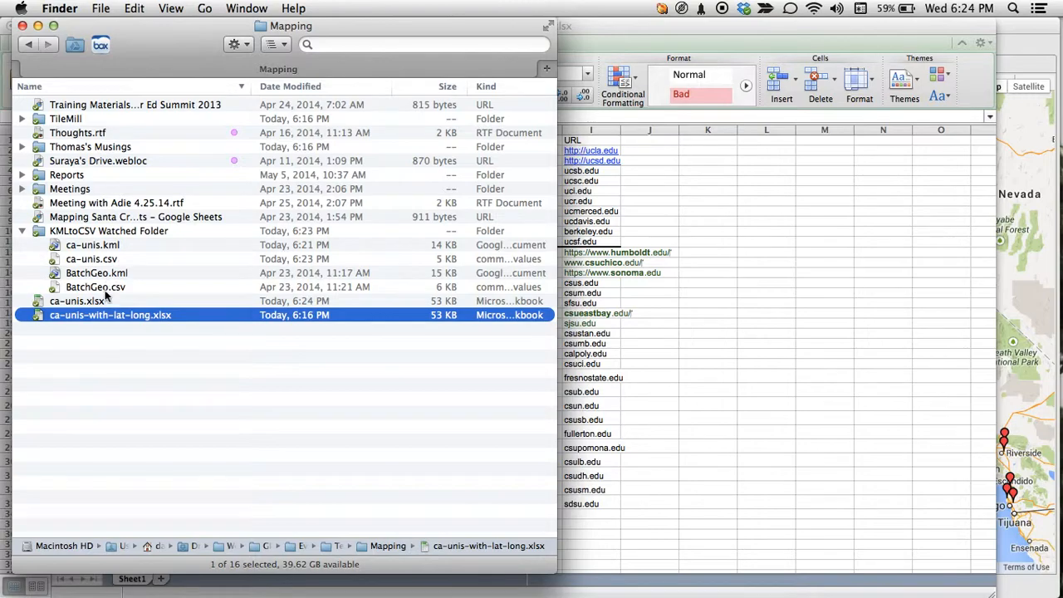
click(124, 251)
click(126, 259)
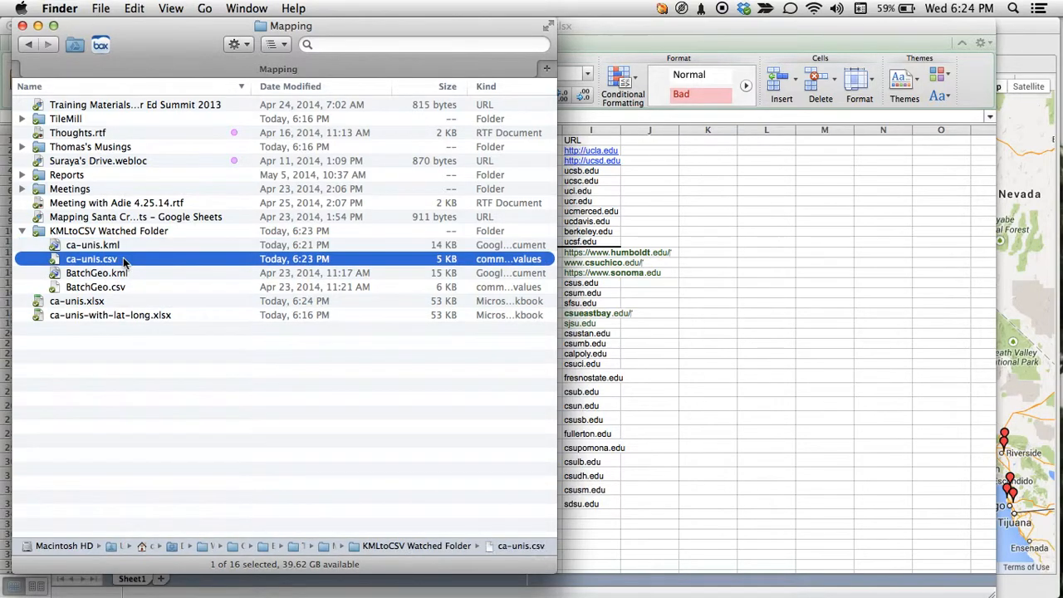
right_click(127, 260)
mouse_move(168, 243)
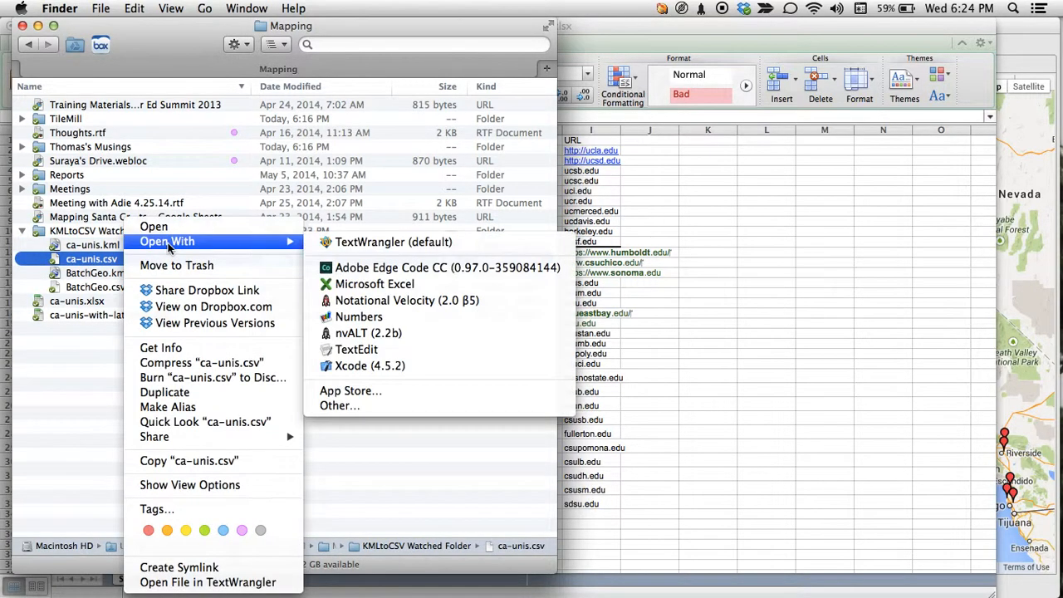
click(409, 284)
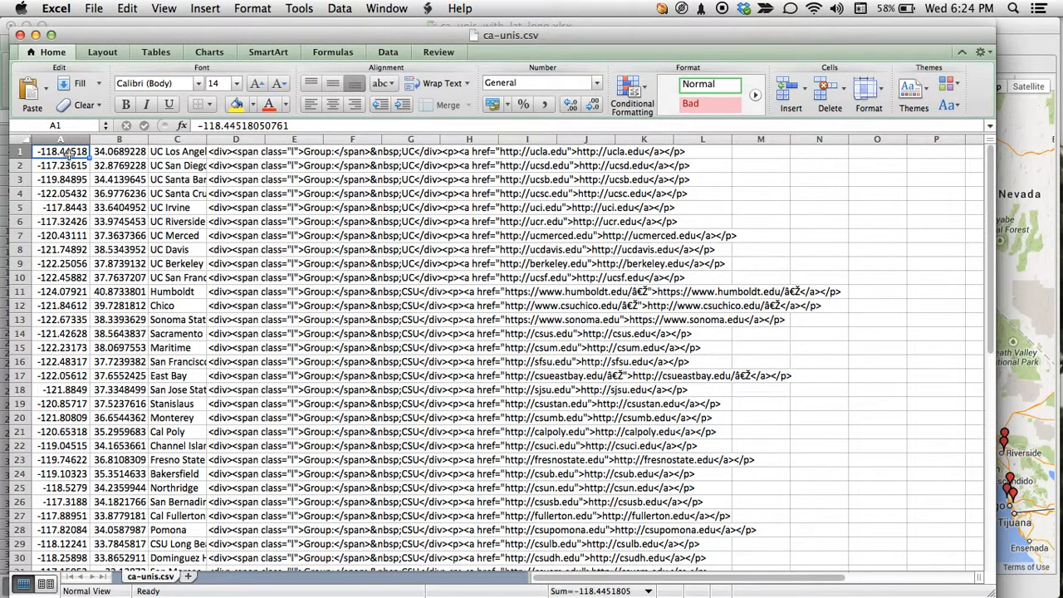
Step: Copy all longitude and latitude values from columns A and B of ca-unis.csv into ca-unis-with-lat-long.xlsx, starting at E2
click(116, 152)
drag(63, 152, 114, 457)
key(super+c)
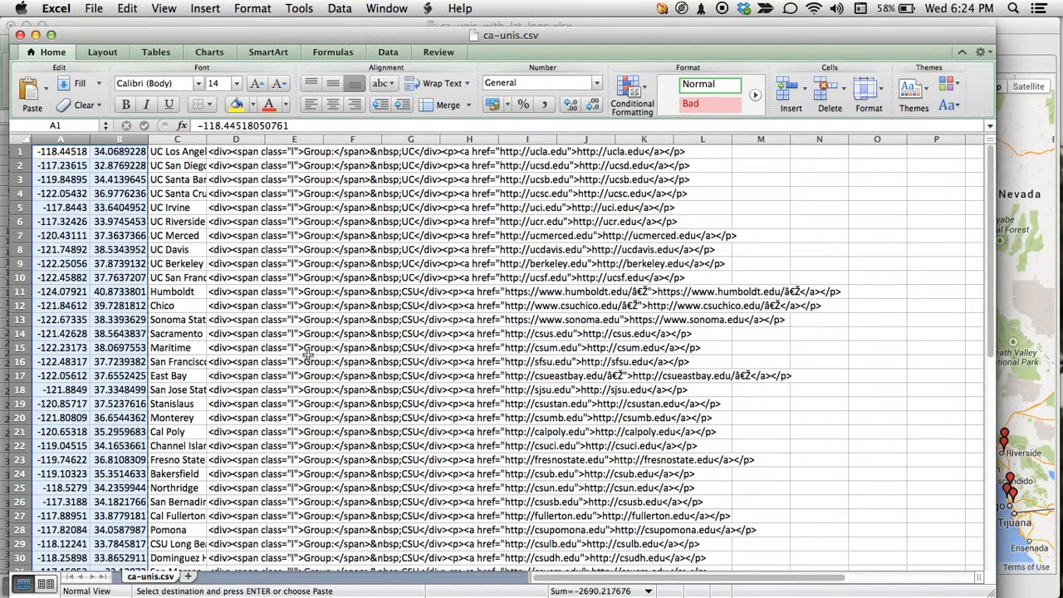
key(super+Tab)
key(super+Tab)
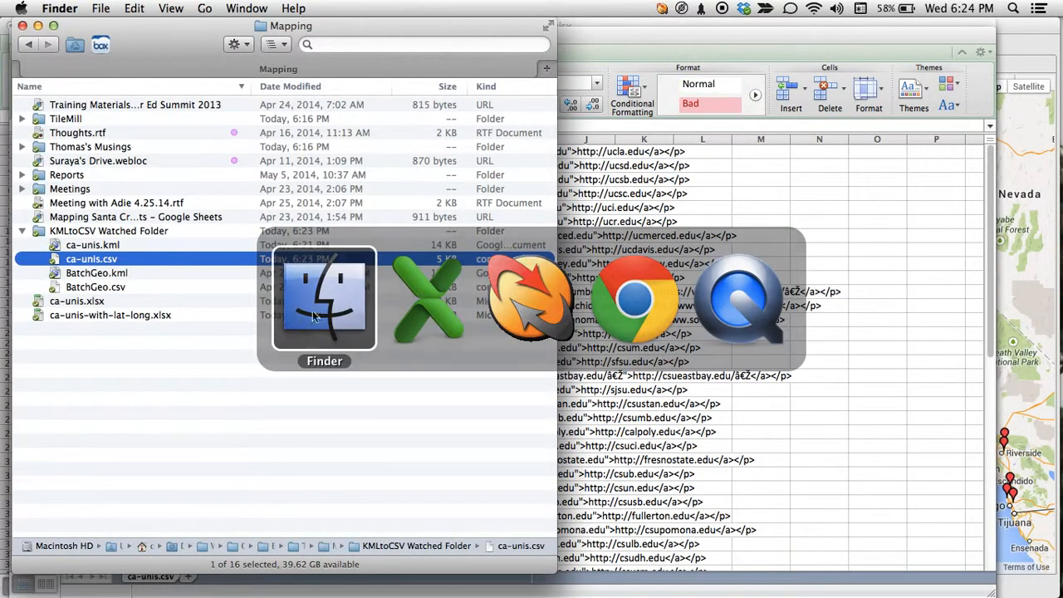
key(super+Tab)
key(super+grave)
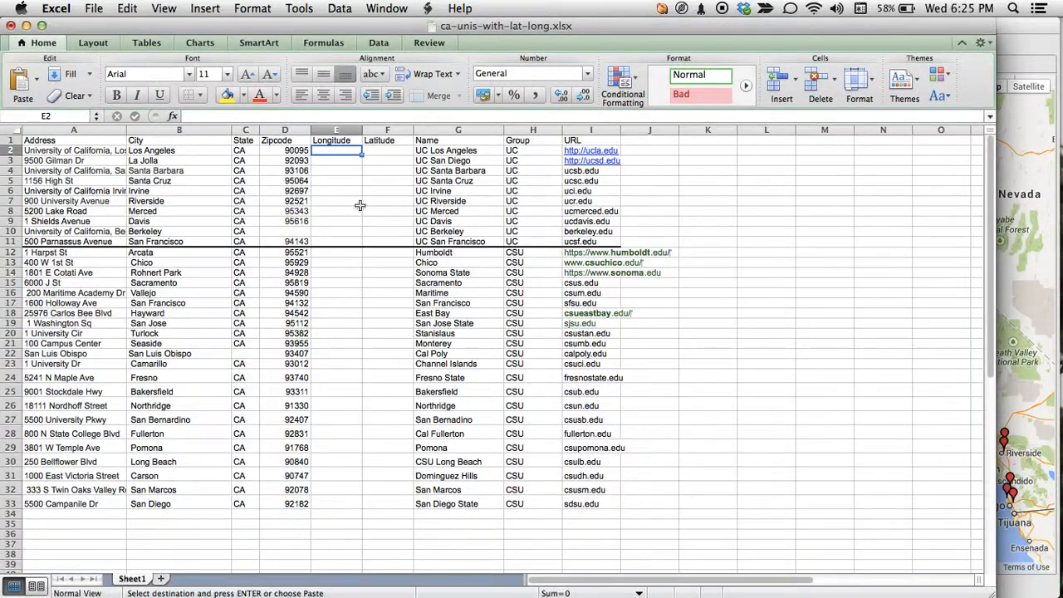
key(super+v)
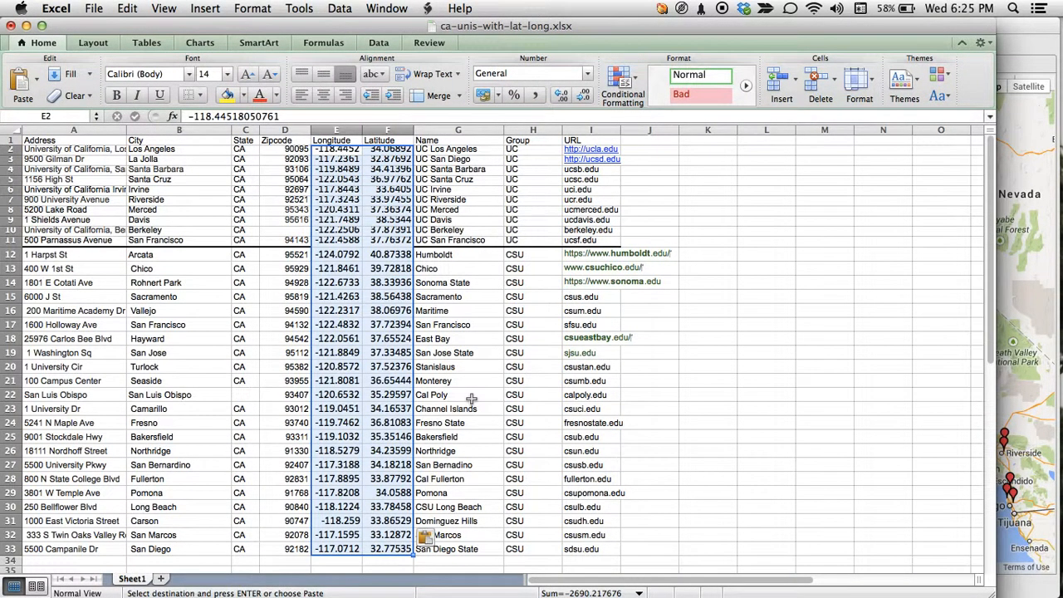
Step: Set the font size of the pasted longitude and latitude values to 11 and save the workbook
scroll(471, 399, down, 3)
click(227, 75)
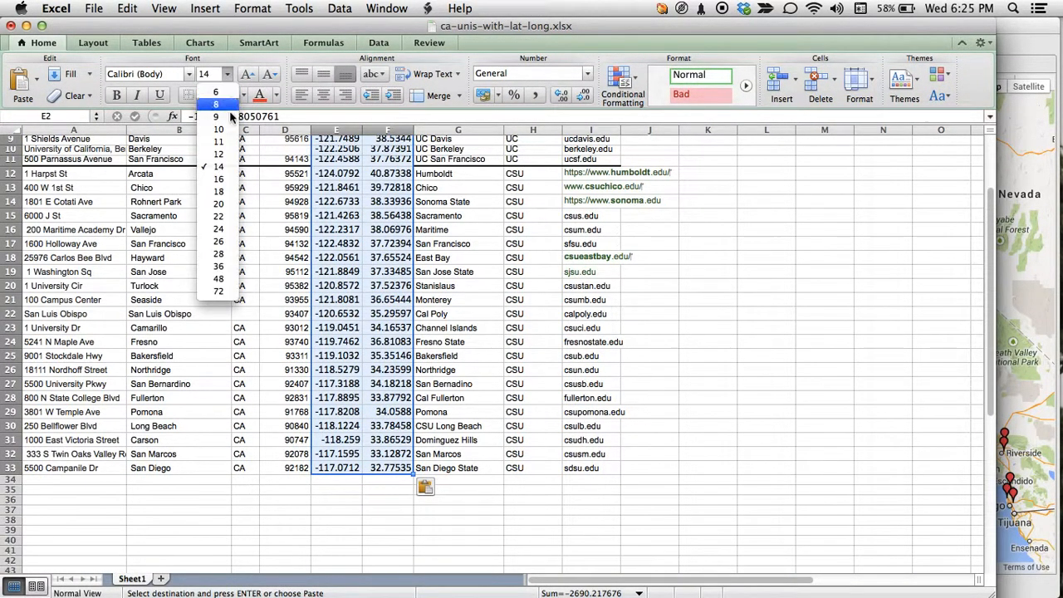
click(218, 129)
scroll(460, 299, up, 3)
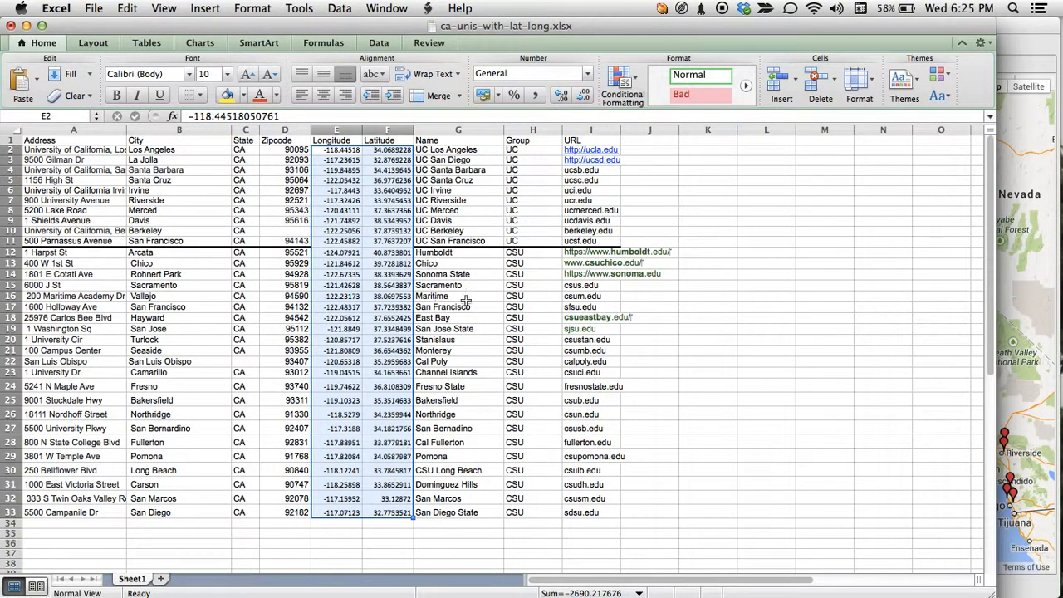
click(227, 74)
click(218, 141)
key(super+s)
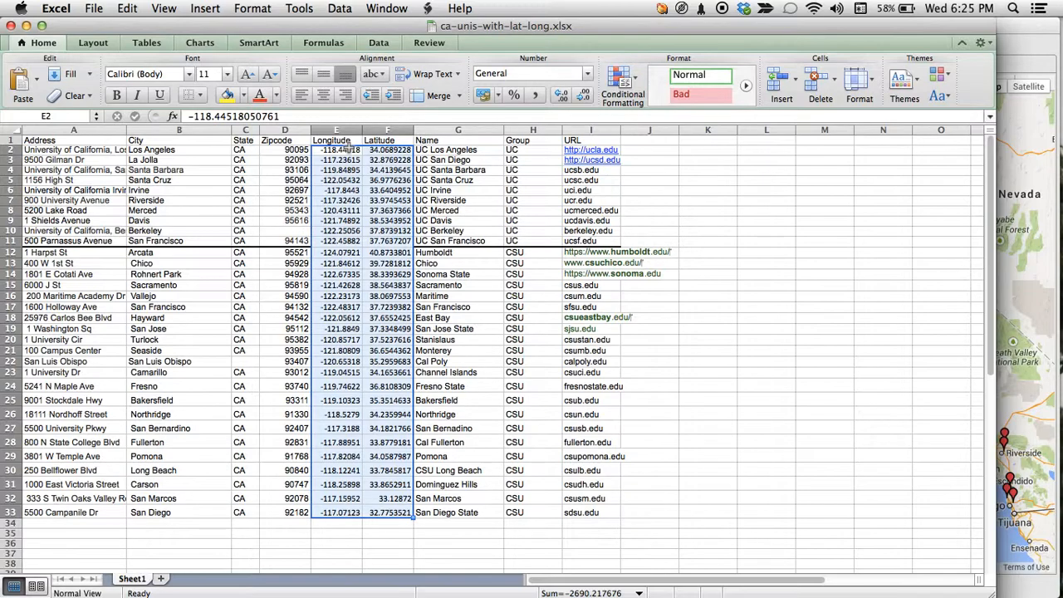
Step: Save a copy of the sheet in the Mapping folder as ca-unis-with-lat-long.csv in Comma Separated Values format, accepting the loss of unsupported features
key(super+shift+s)
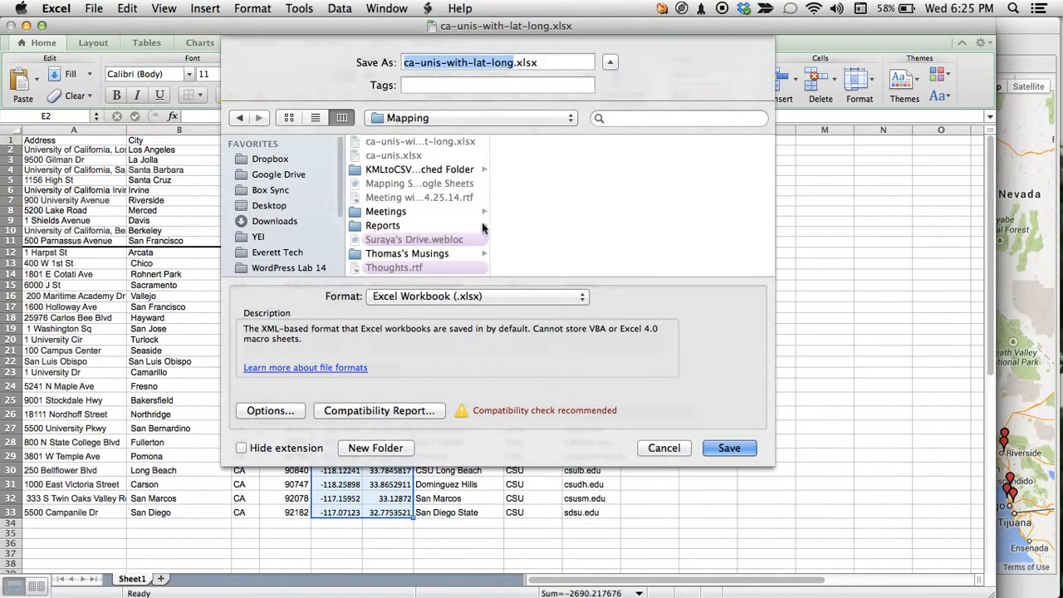
click(424, 295)
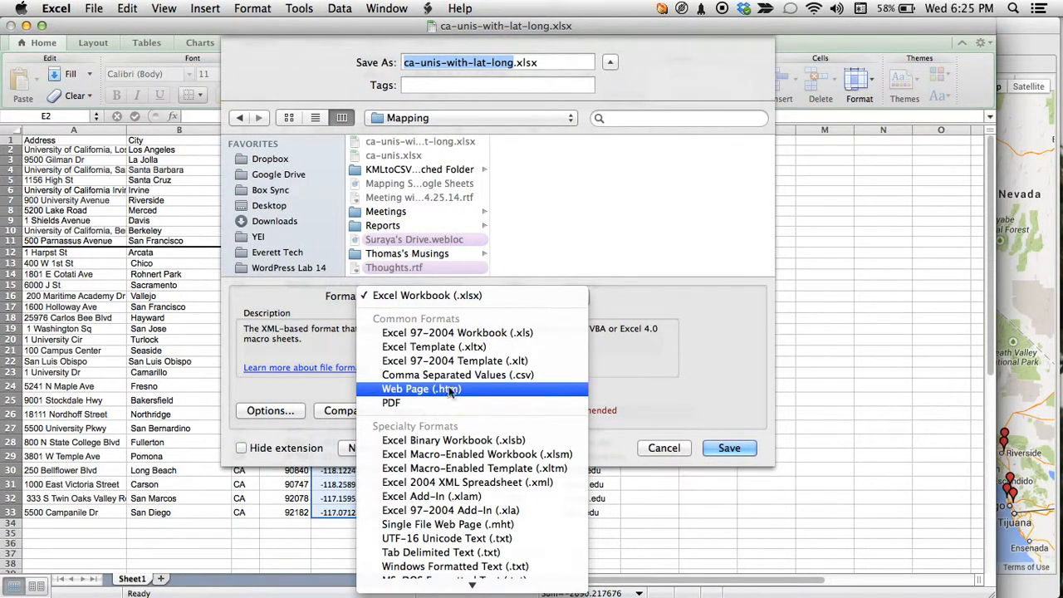
click(475, 374)
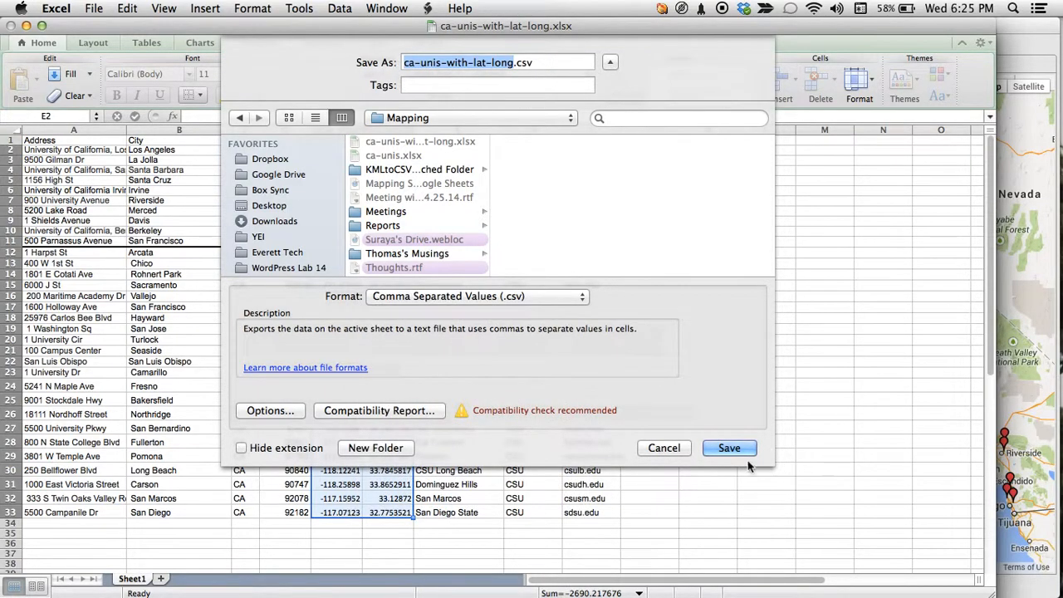
click(728, 448)
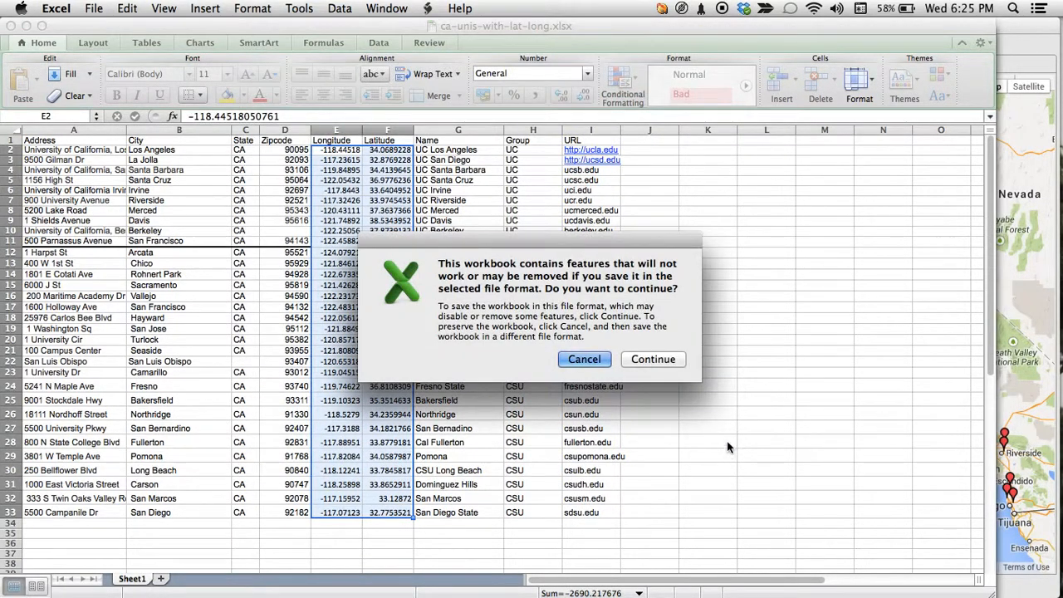
click(665, 362)
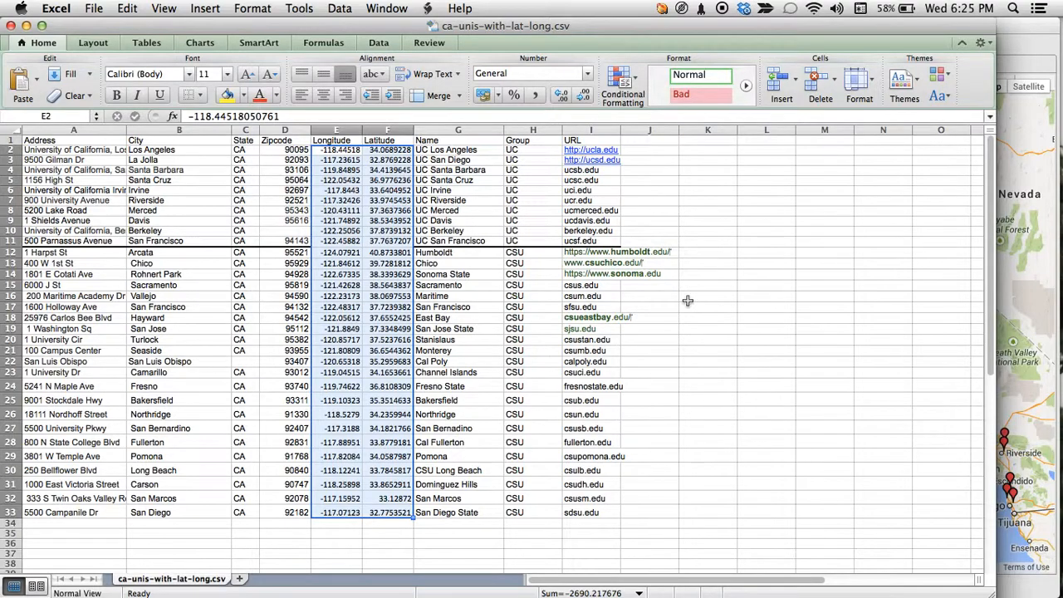
Step: Close both open CSV files without saving changes and select ca-unis-with-lat-long.csv in the Mapping folder in Finder
key(super+w)
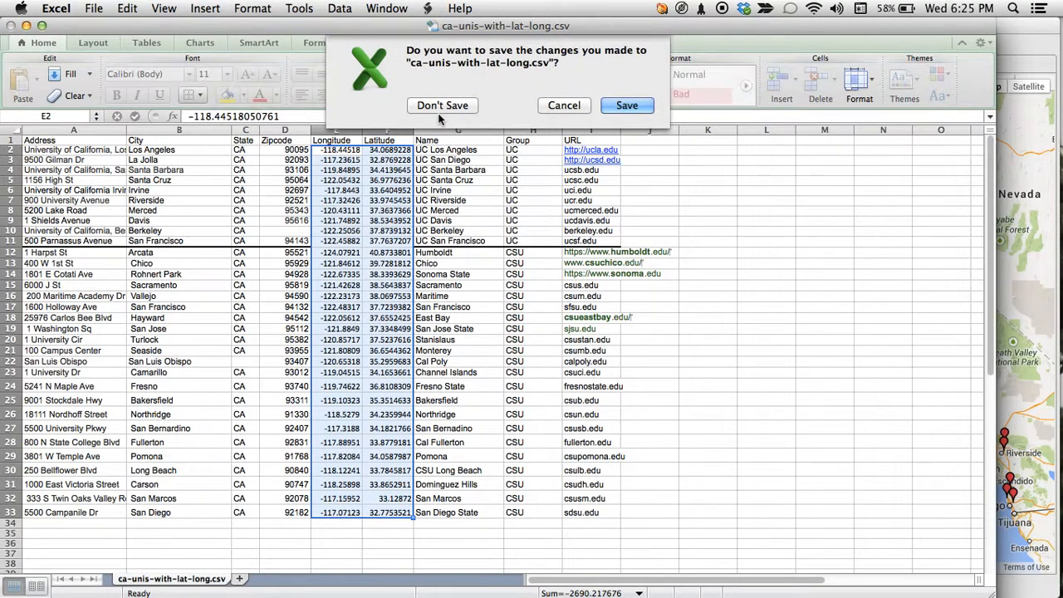
click(437, 102)
key(super+w)
click(255, 394)
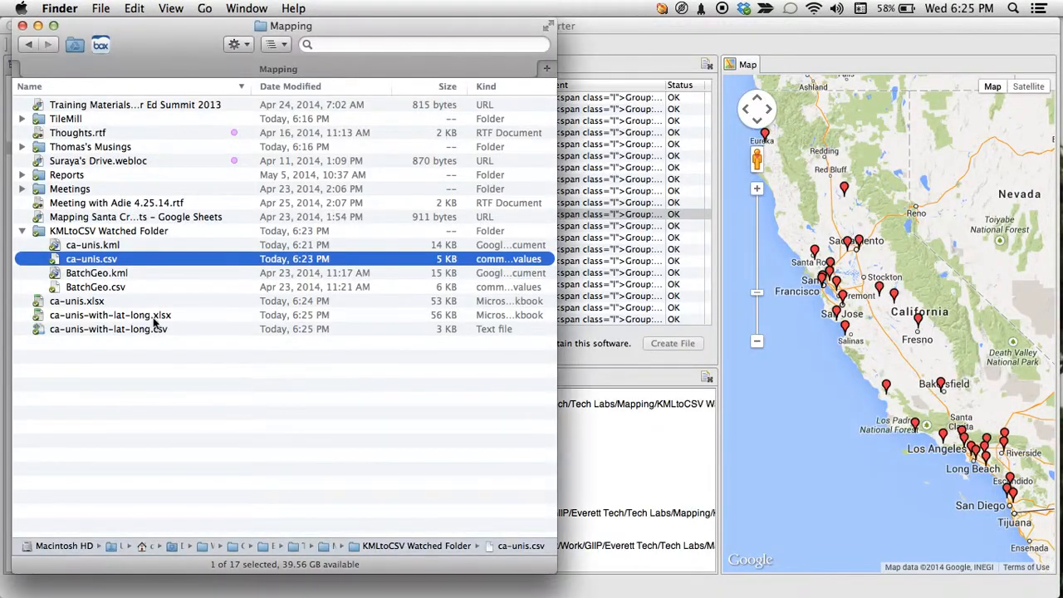
click(112, 331)
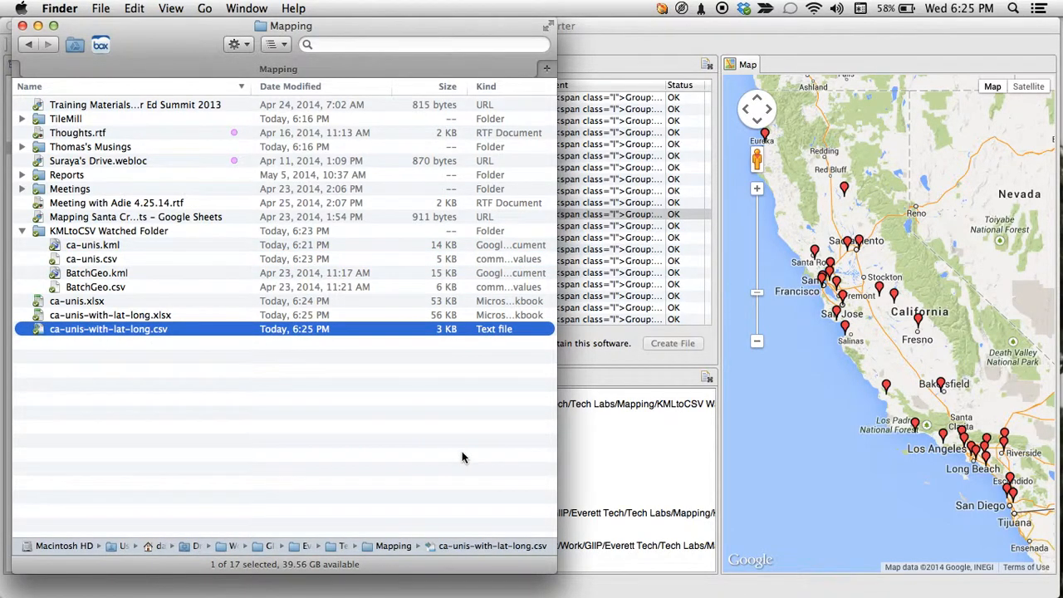